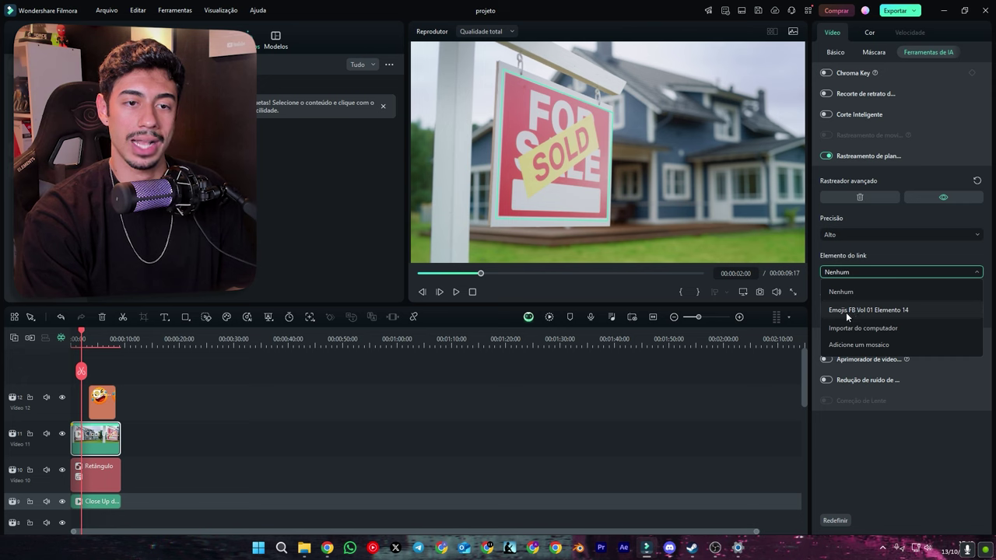
Link Emojis FB Vol 01 Elemento 14 to the planar tracker and extend the emoji clip to the full length of the house video.
left_click(855, 311)
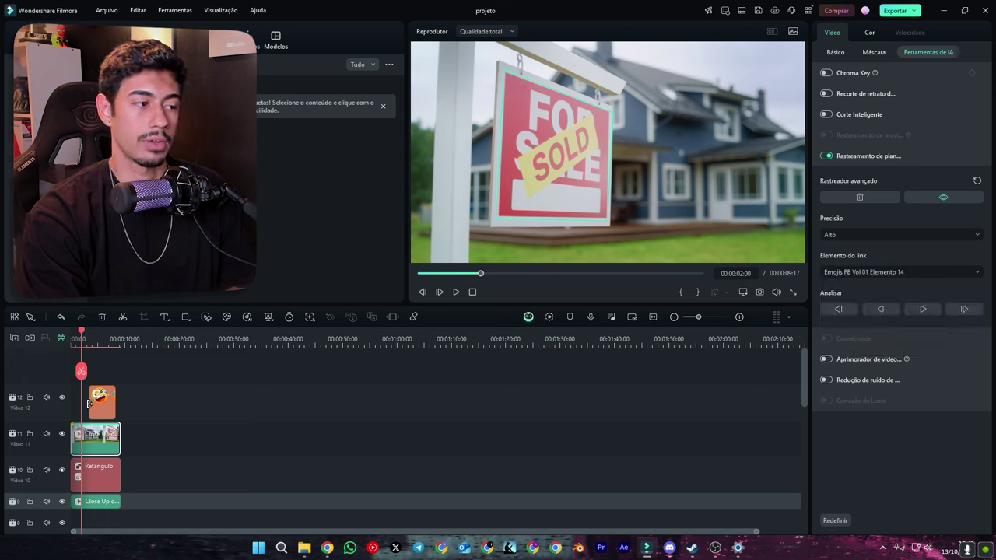
left_click_drag(89, 403, 119, 404)
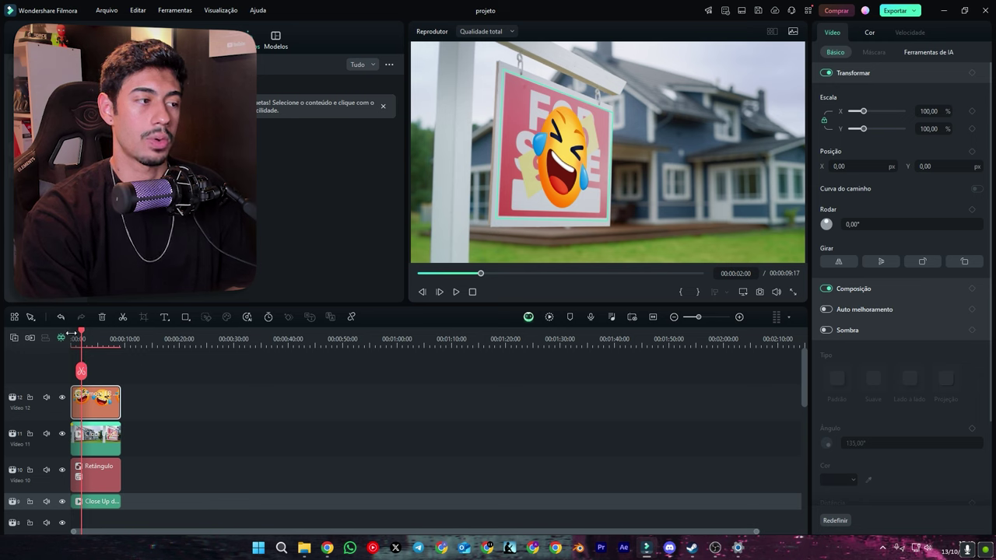
left_click(73, 334)
left_click(457, 292)
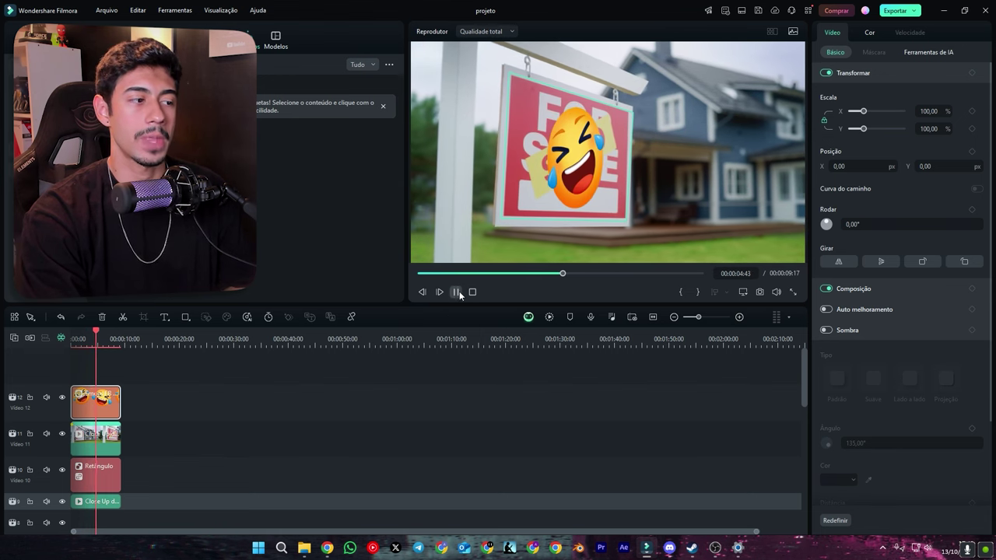
left_click(458, 292)
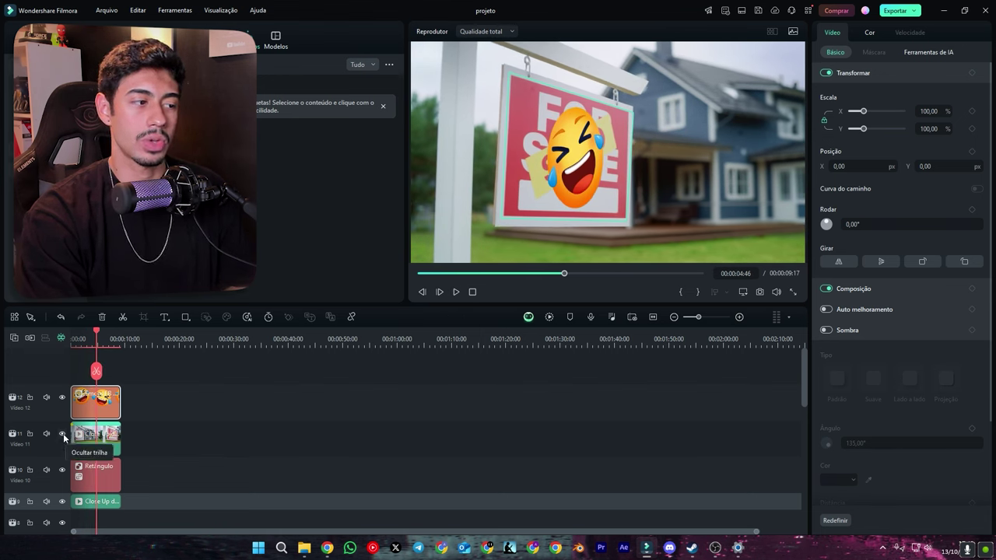
Hide the Vídeo 11 track and play the timeline to check the tracked emoji over the red rectangle.
left_click(63, 438)
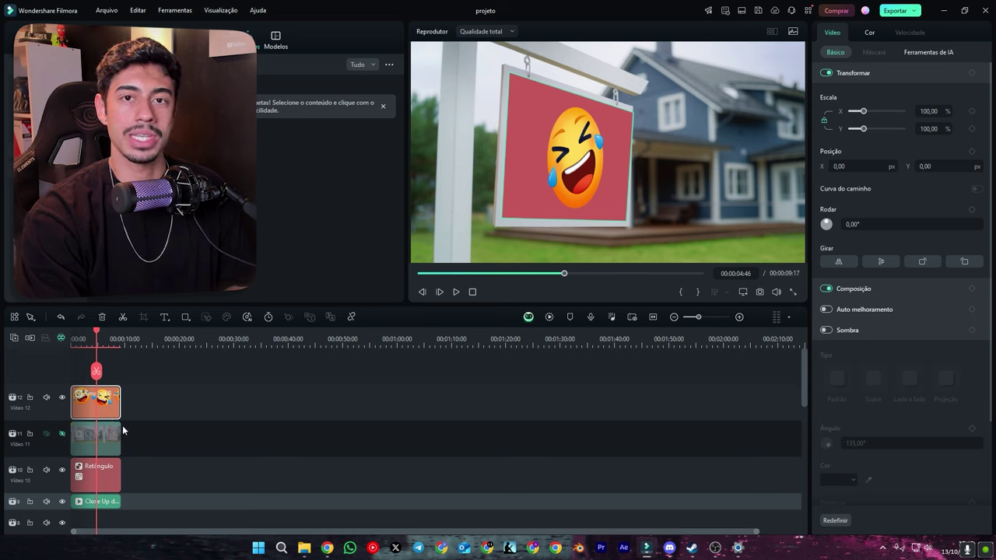
left_click(78, 333)
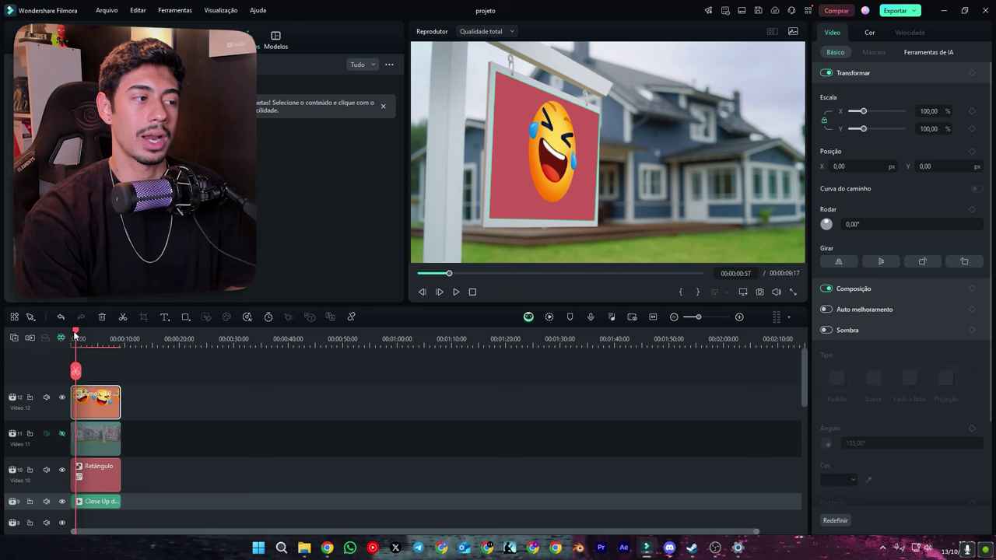
left_click(457, 292)
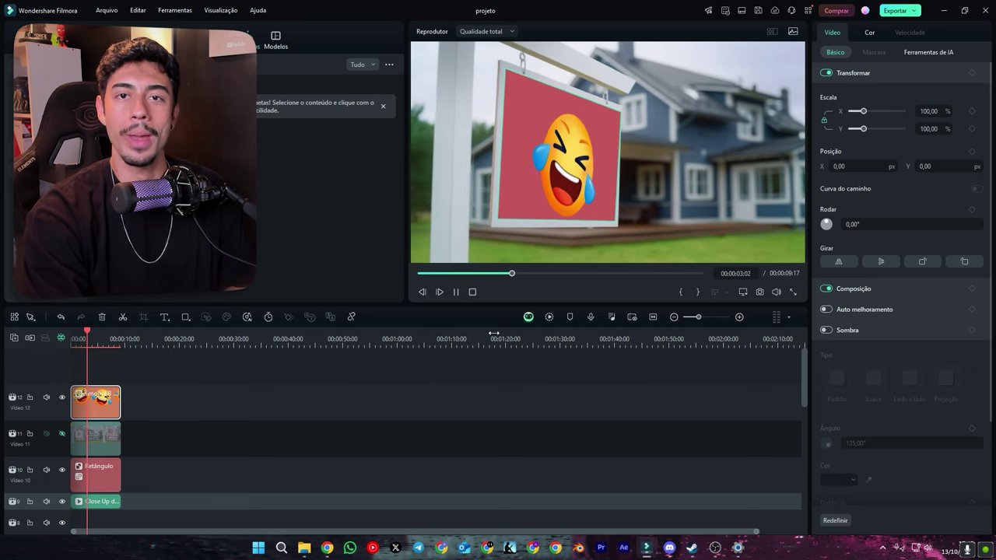
left_click(133, 371)
left_click(82, 339)
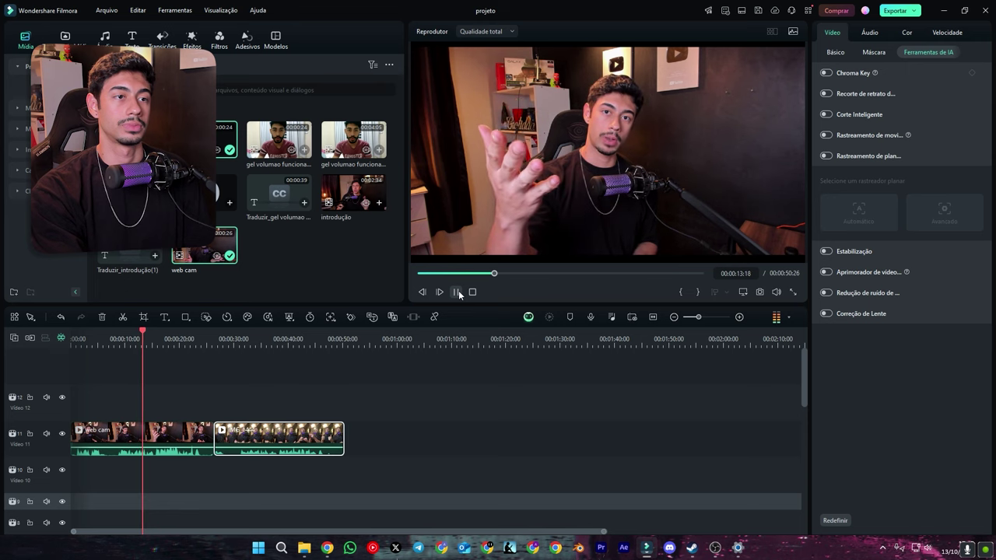
Play parts of the web cam clip and the vertical phone clip to compare the two camera angles.
left_click(456, 292)
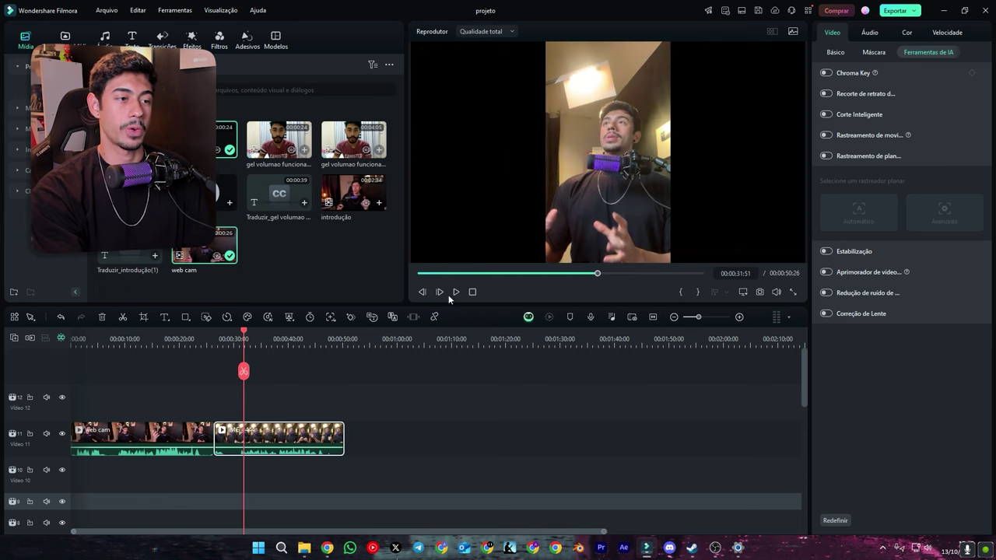
left_click(456, 291)
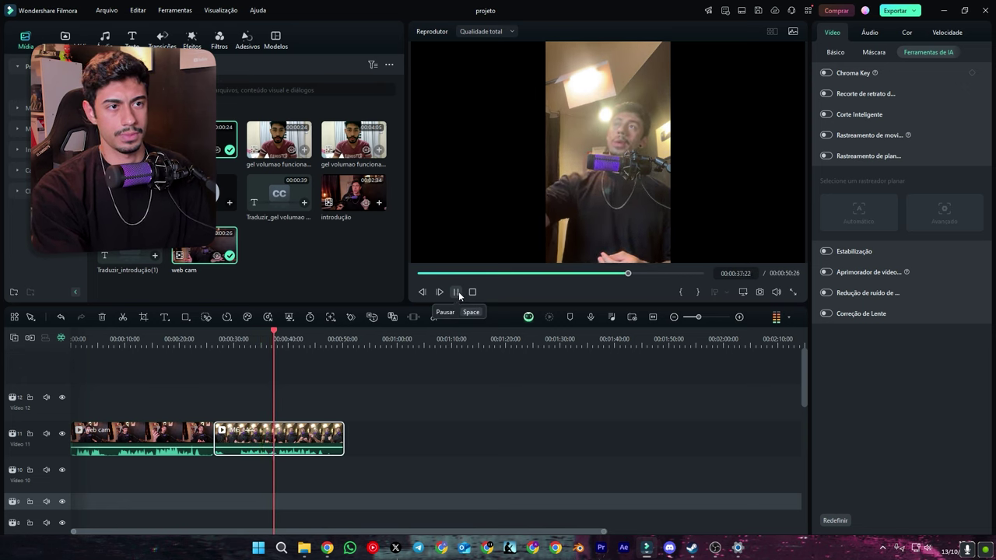
left_click(458, 291)
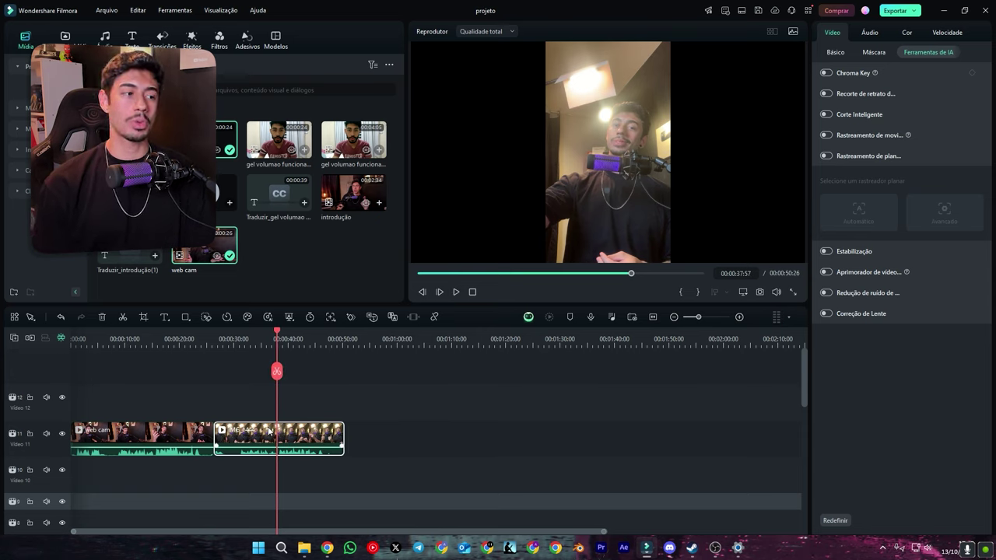
Stack the IMG_1444 clip on the track above the web cam clip and synchronize both clips automatically.
left_click_drag(265, 436, 138, 398)
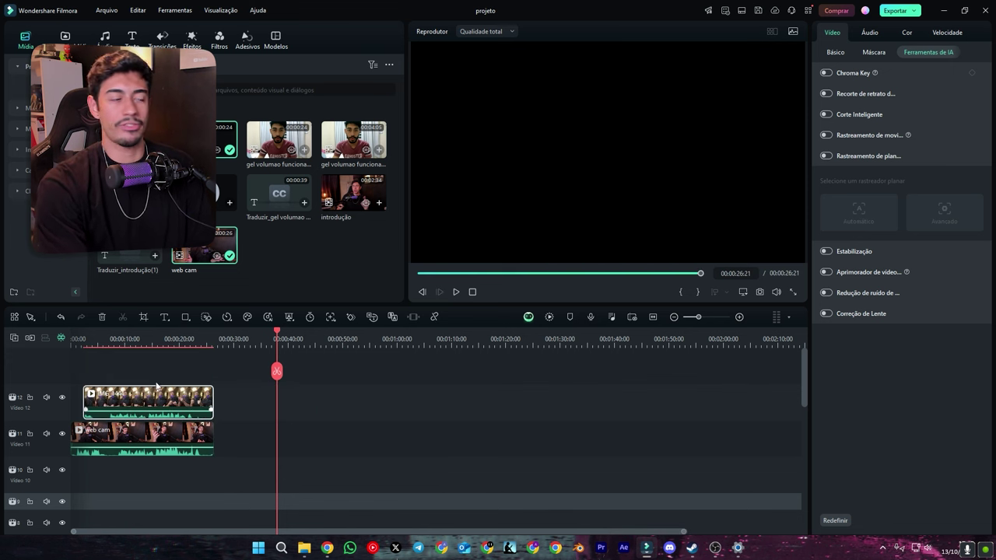
left_click(130, 335)
left_click(166, 406)
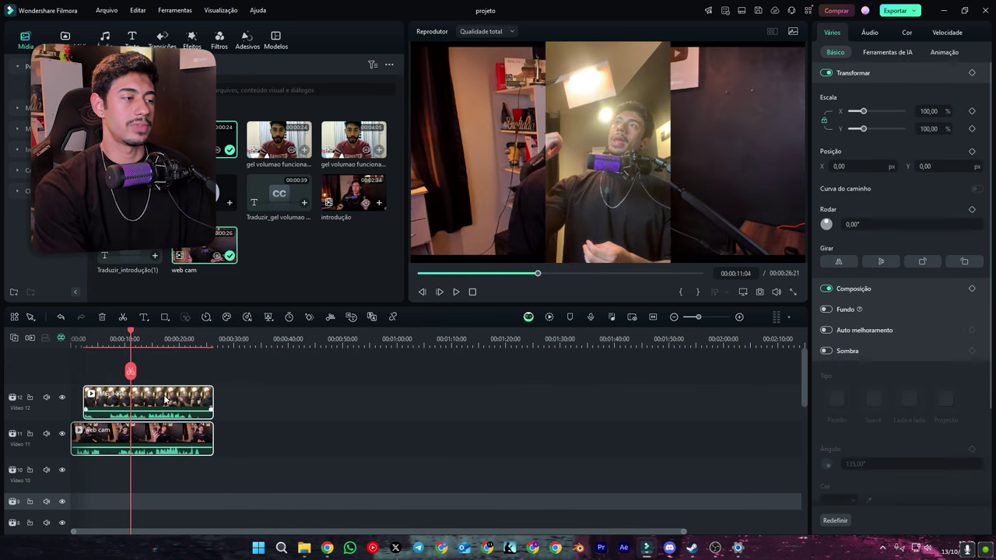
right_click(164, 399)
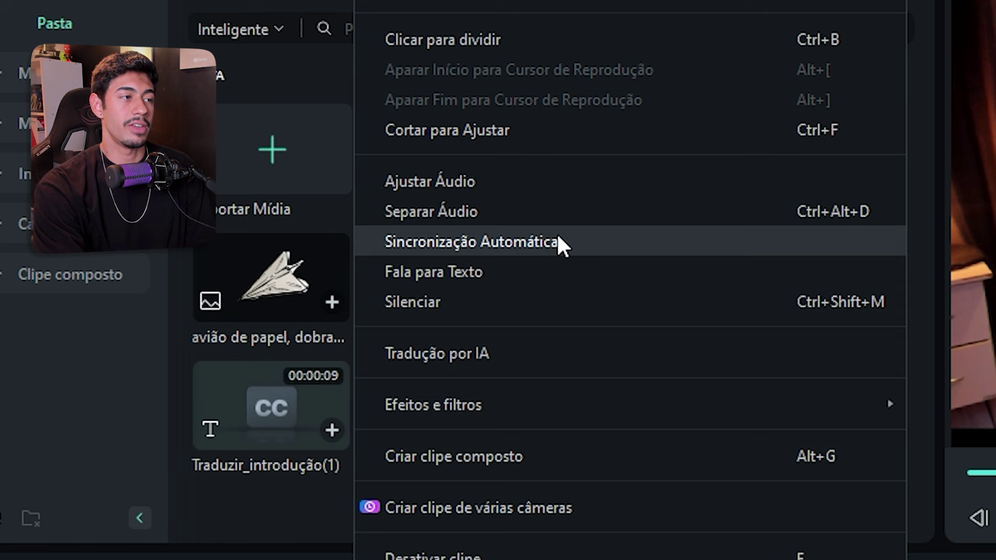
left_click(563, 241)
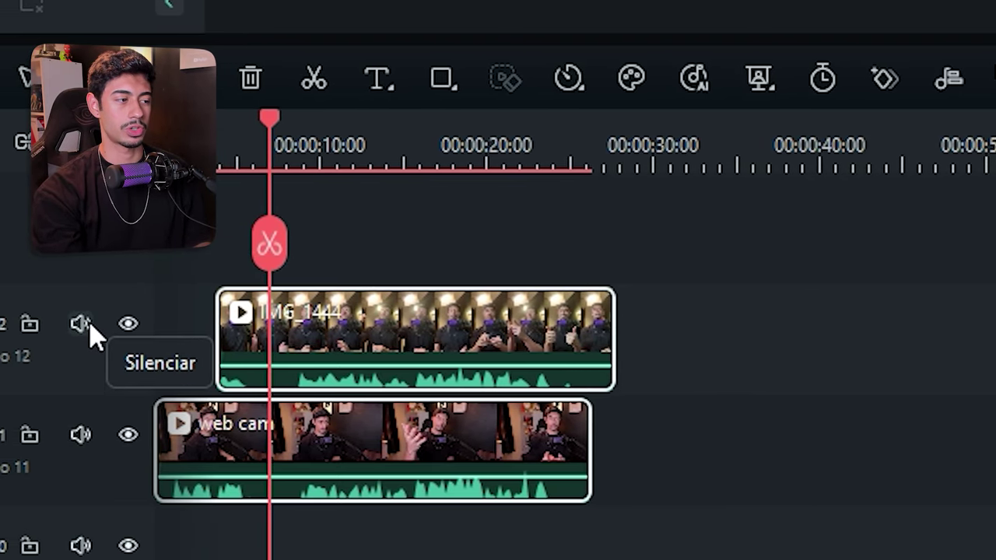
Check the synchronization by playing the clips with the Vídeo 12 track muted, and again with only Vídeo 11 muted.
left_click(68, 325)
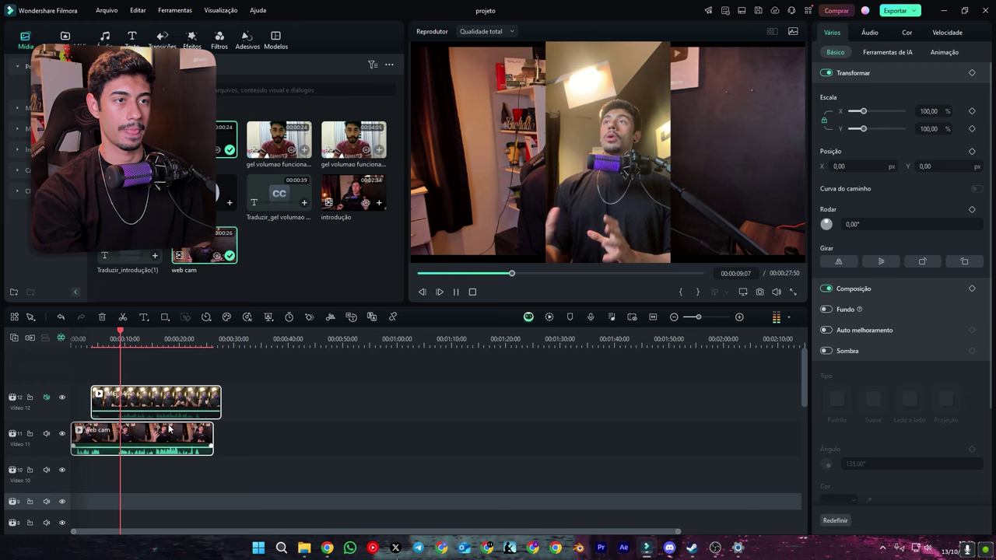
key("space")
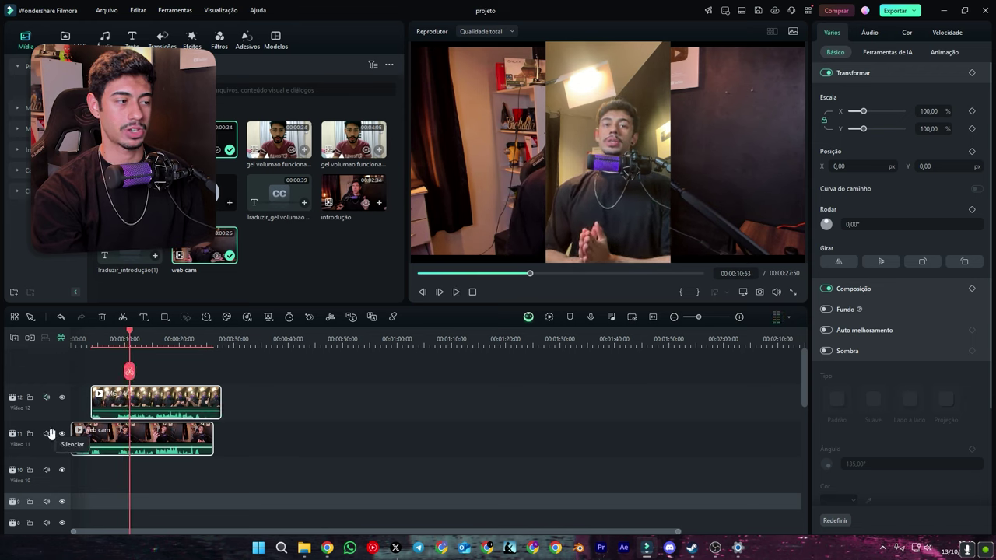
key("space")
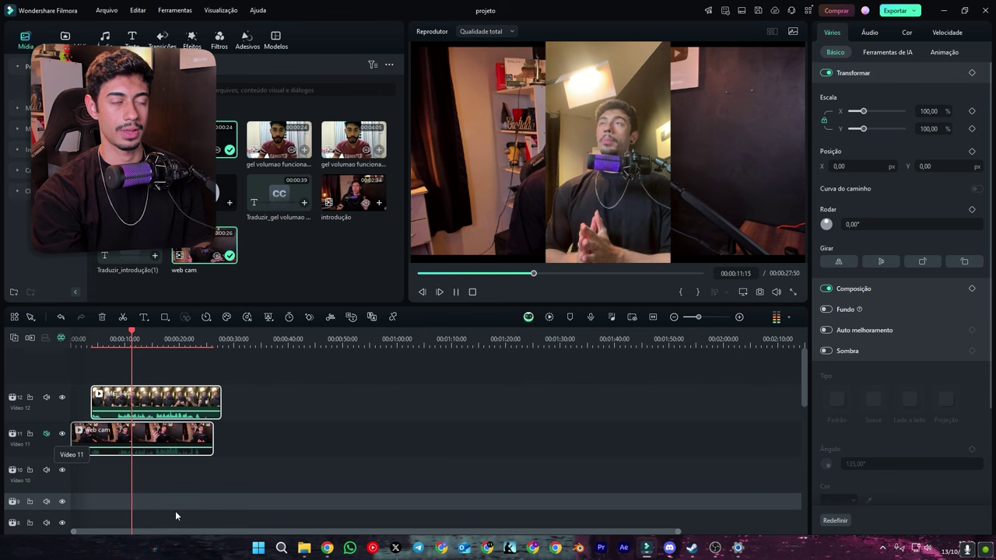
key("space")
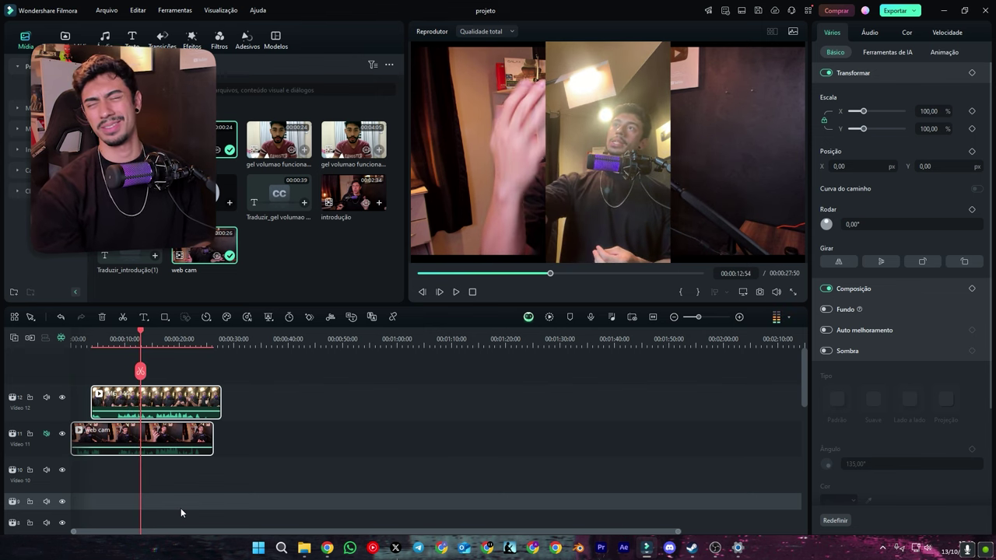
left_click(181, 508)
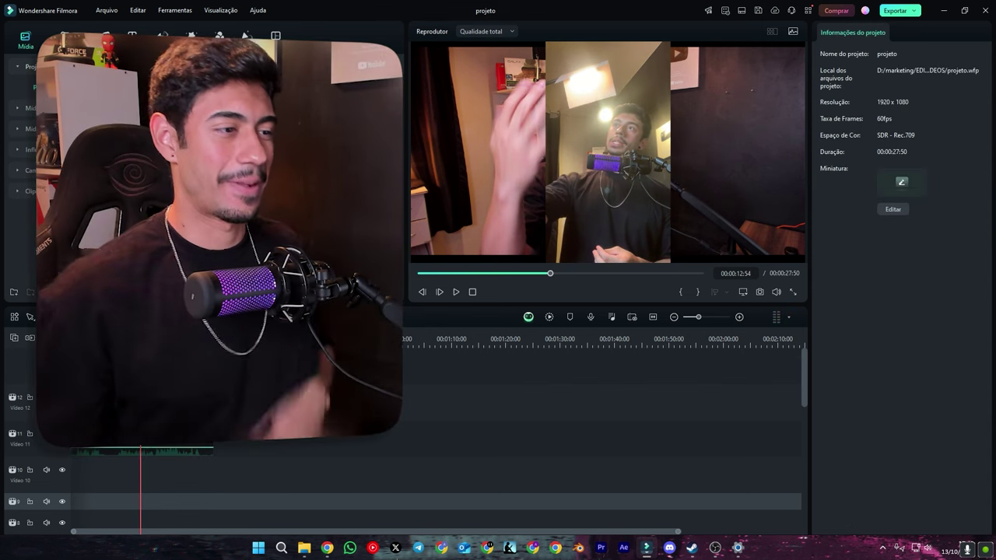
Trim both clips to a common start at 00:00:08:09 and a common end, deleting the leading part of the web cam clip.
left_click_drag(219, 397, 212, 399)
left_click_drag(91, 397, 115, 398)
left_click(113, 434)
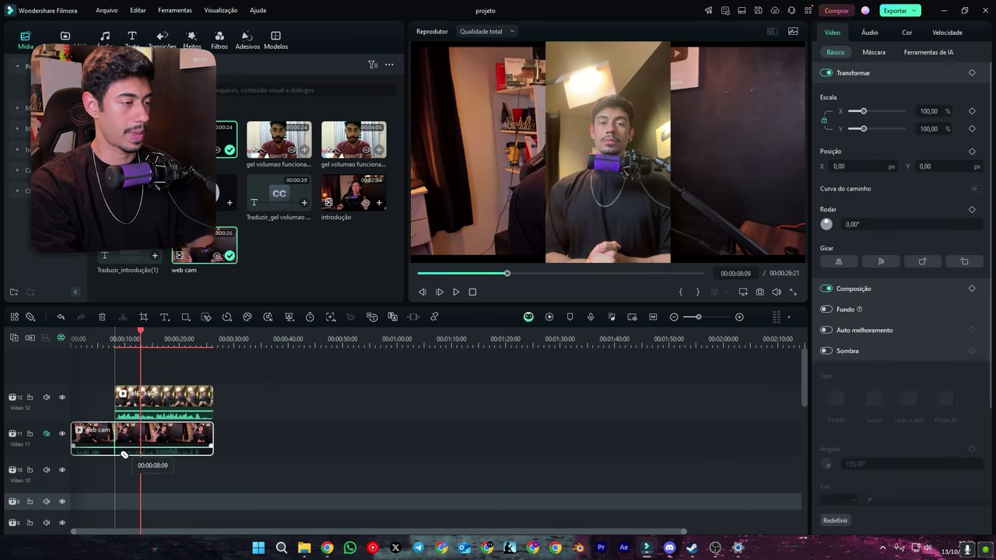
left_click(119, 447)
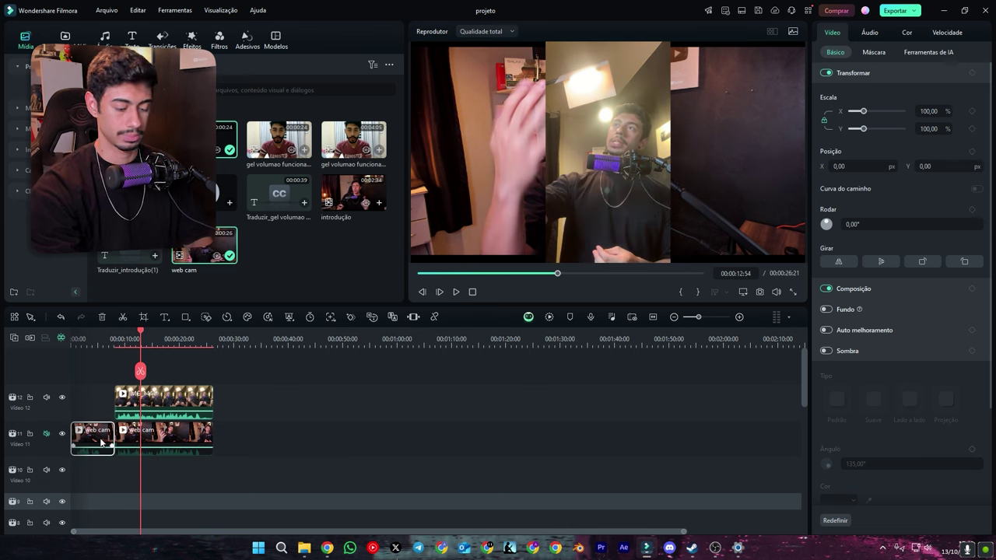
key("shift+Delete")
Combine the two clips into the multi-camera clip "Clipe de várias câmeras 1" with audio synchronization and automatic proxy files.
left_click_drag(210, 374, 123, 461)
right_click(129, 396)
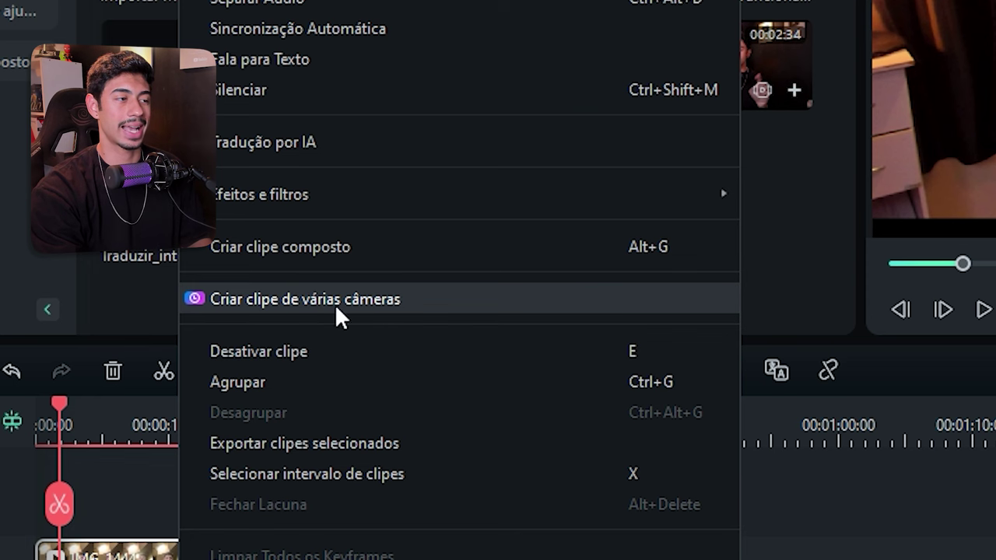
left_click(388, 303)
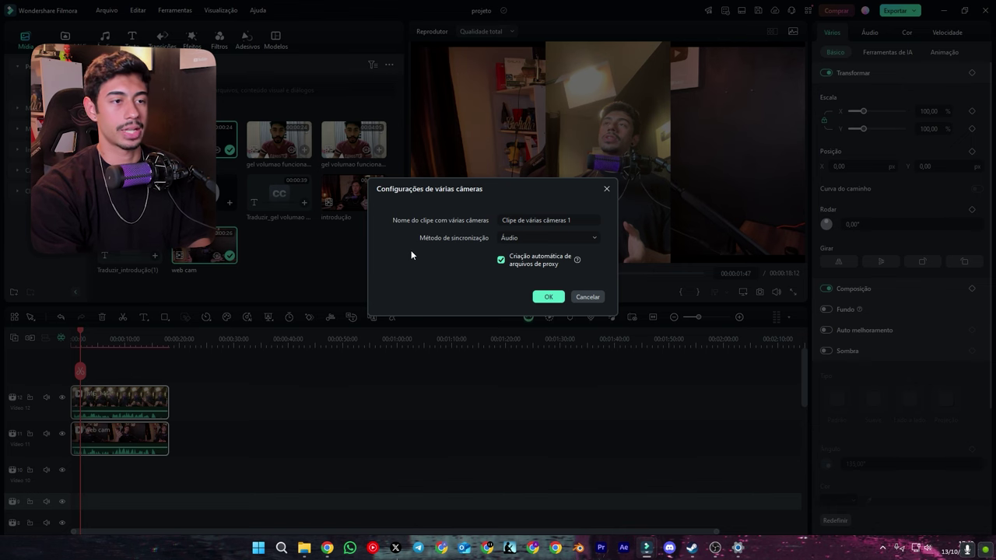
left_click(545, 297)
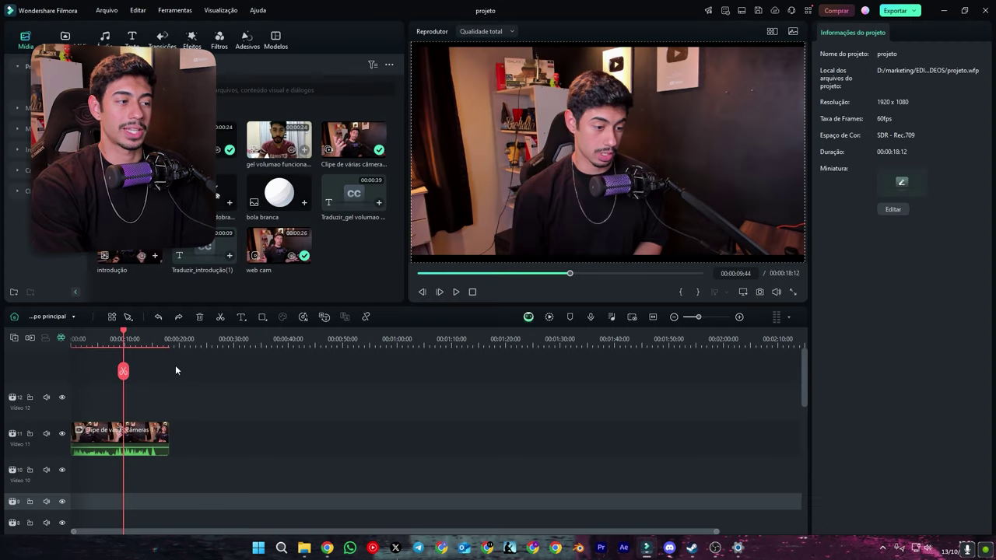
Select the new multi-camera clip and turn on the multi-camera view in the player.
left_click_drag(175, 364, 70, 467)
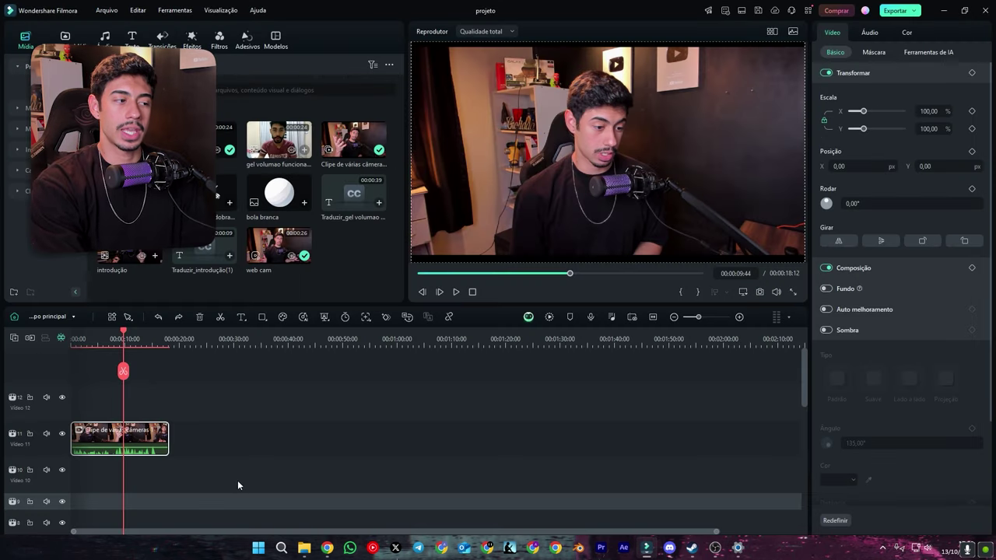
left_click_drag(237, 480, 143, 408)
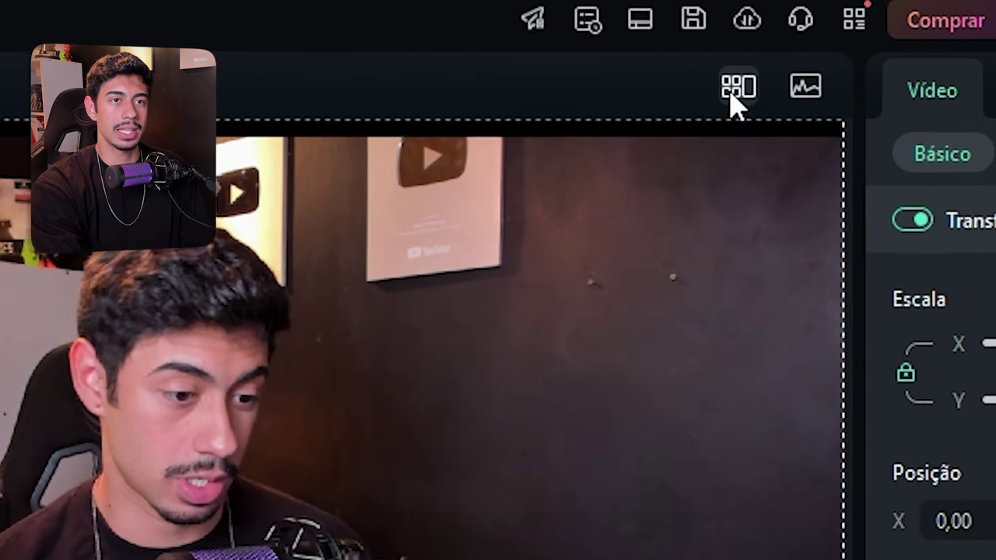
left_click(735, 90)
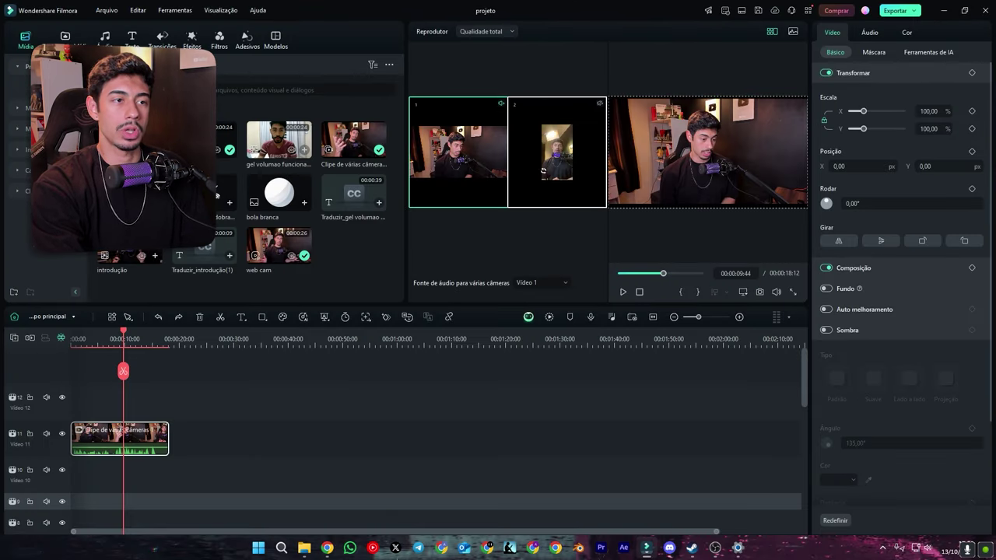
Switch the multi-camera clip back and forth between camera 2 and camera 1, ending on camera 1.
key("2")
key("1")
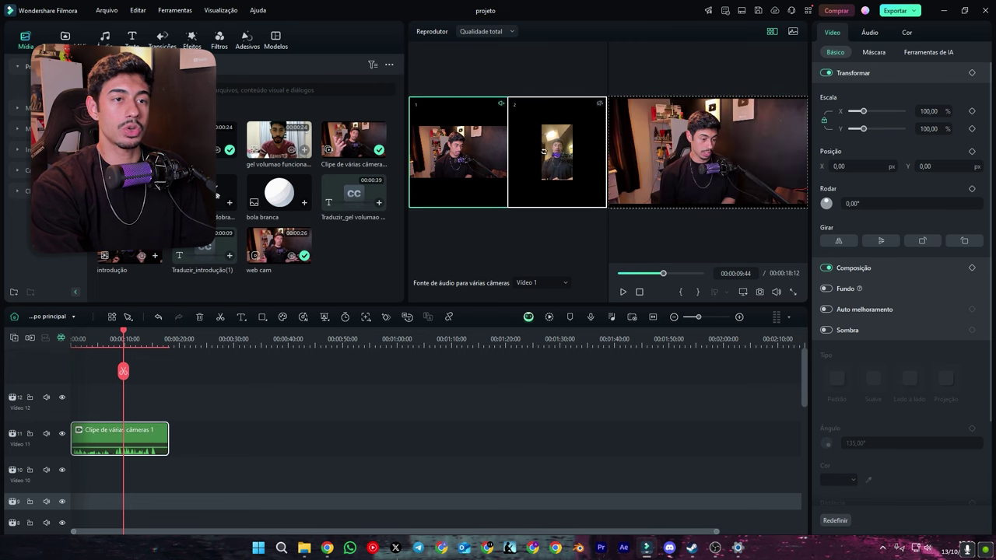
key("2")
key("1")
key("2")
key("1")
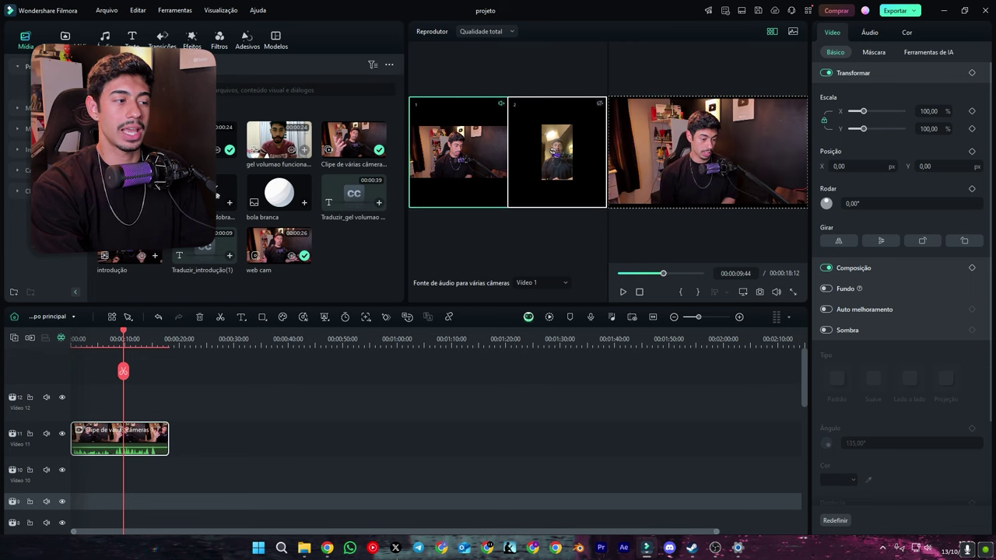
key("2")
key("1")
Split the multi-camera clip at 00:00:03:06 with the second part on camera 2, and play the switch from the beginning.
left_click(77, 332)
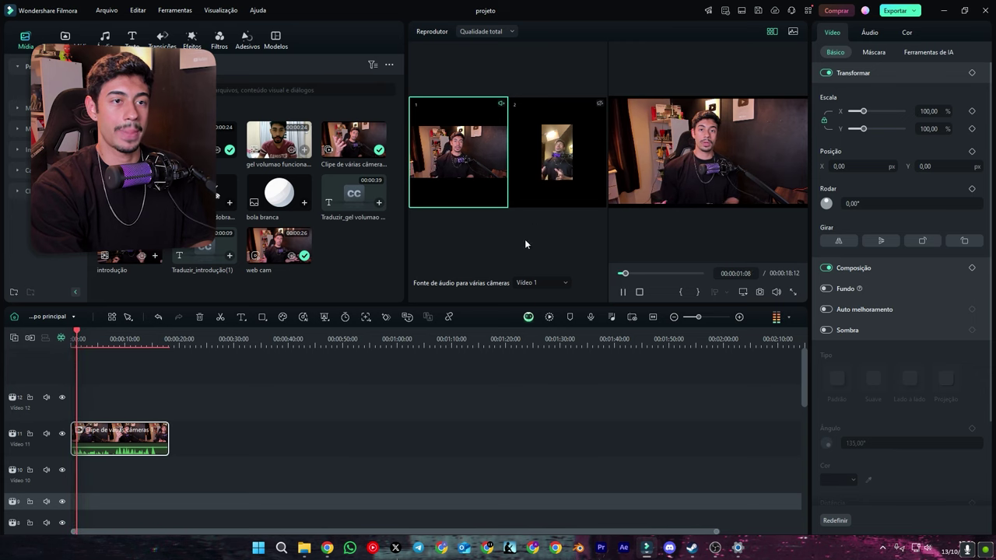
key("space")
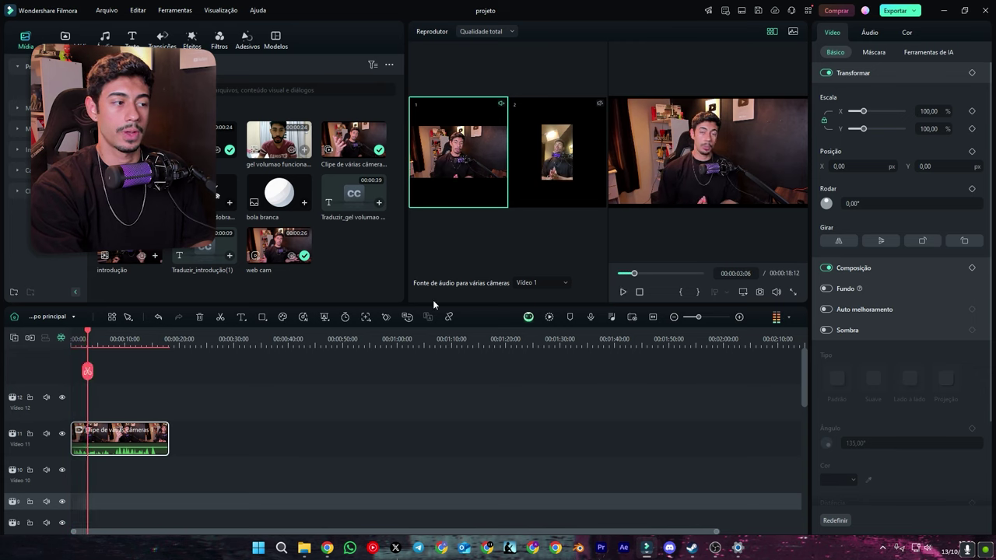
left_click(93, 444)
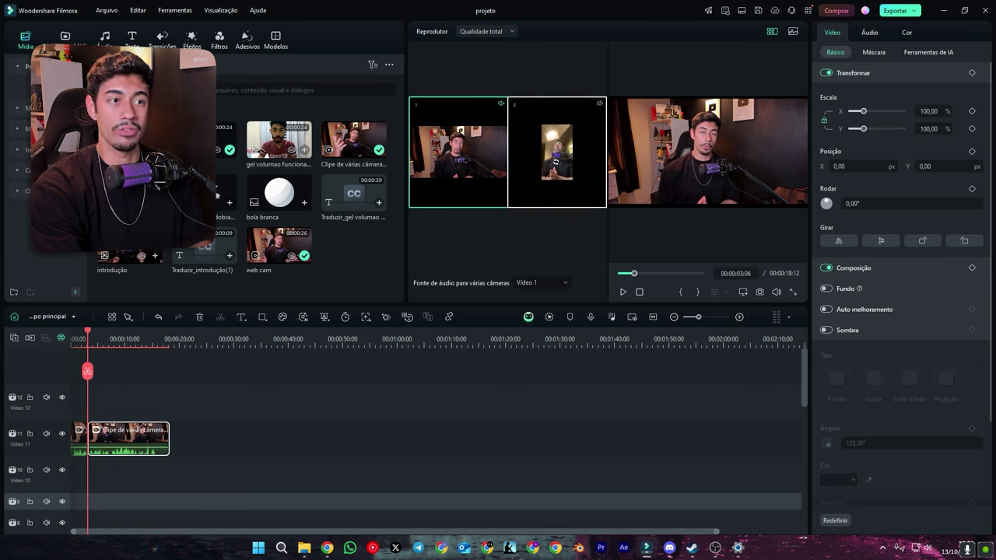
key("2")
left_click_drag(80, 333, 72, 334)
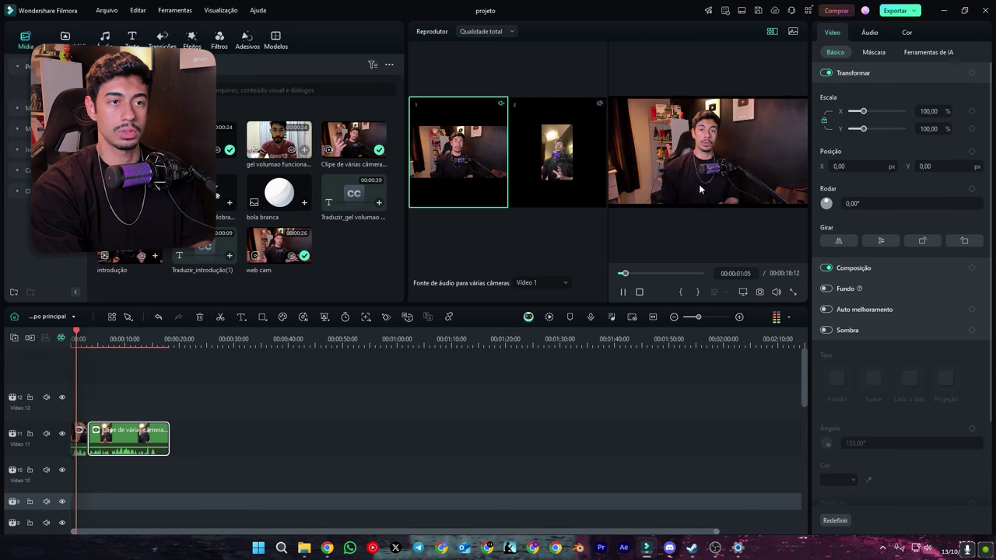
key("2")
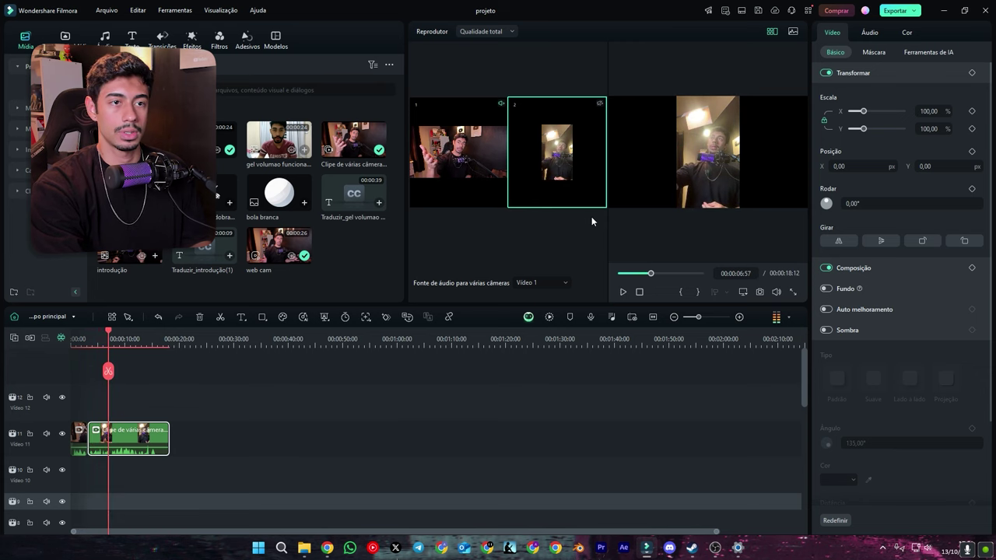
Undo the split of the multi-camera clip, return it to camera 1, and go back to the start of the timeline.
key("1")
key("space")
key("Home")
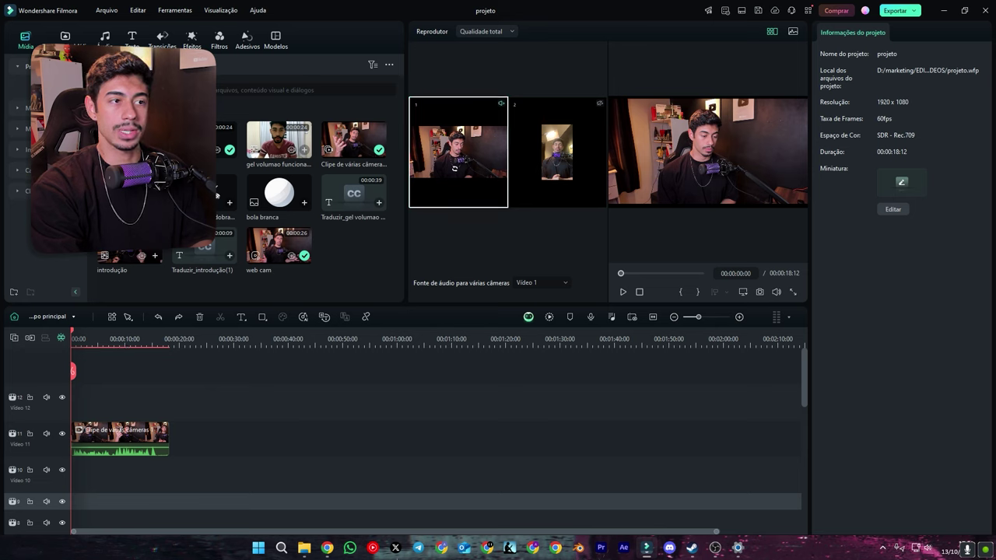
Split the multi-camera clip at 00:00:07:35 and switch the second part to camera 2.
key("space")
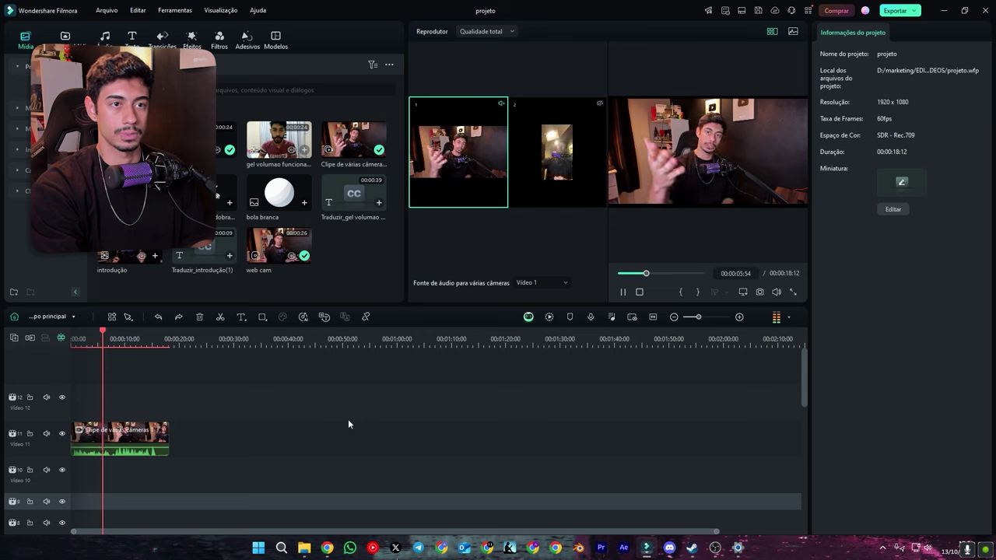
key("space")
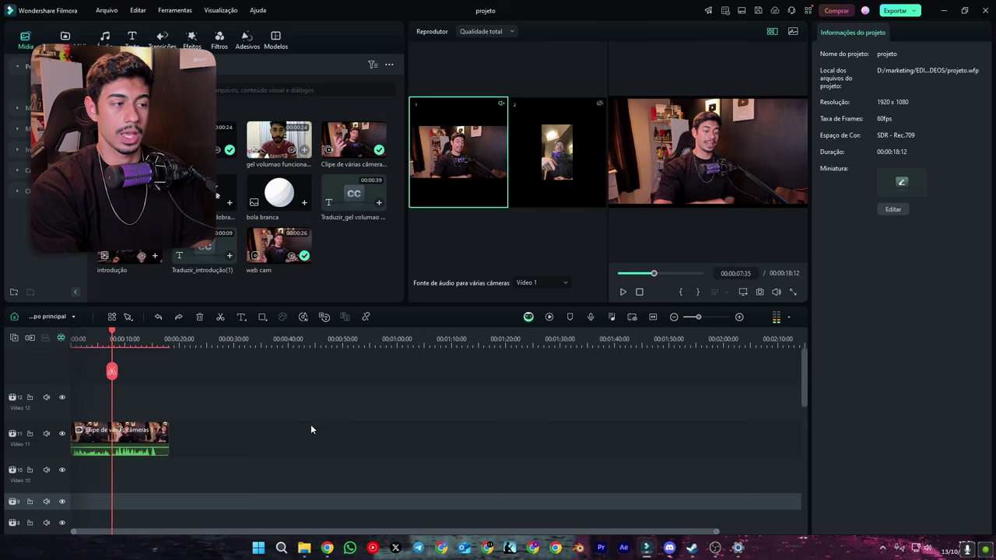
left_click(130, 438)
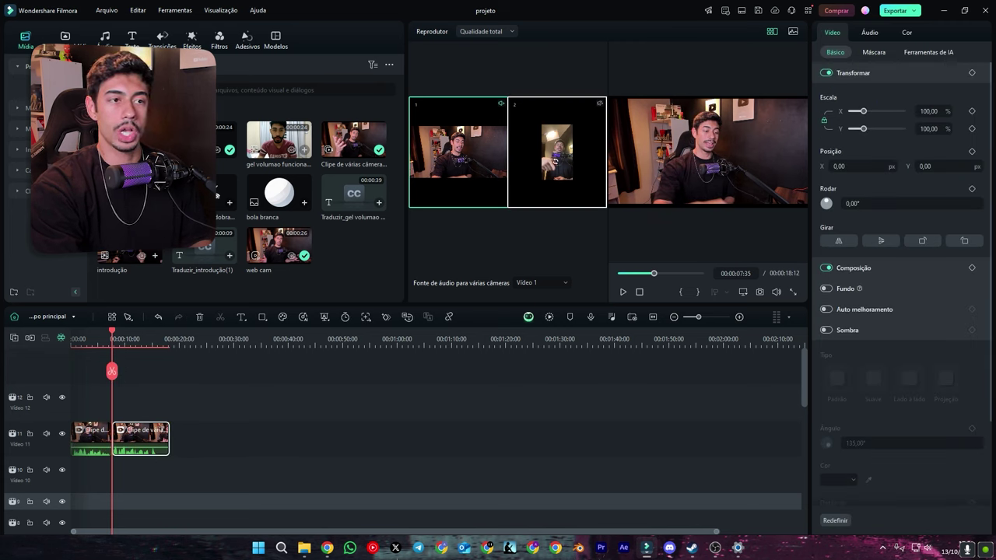
left_click(570, 147)
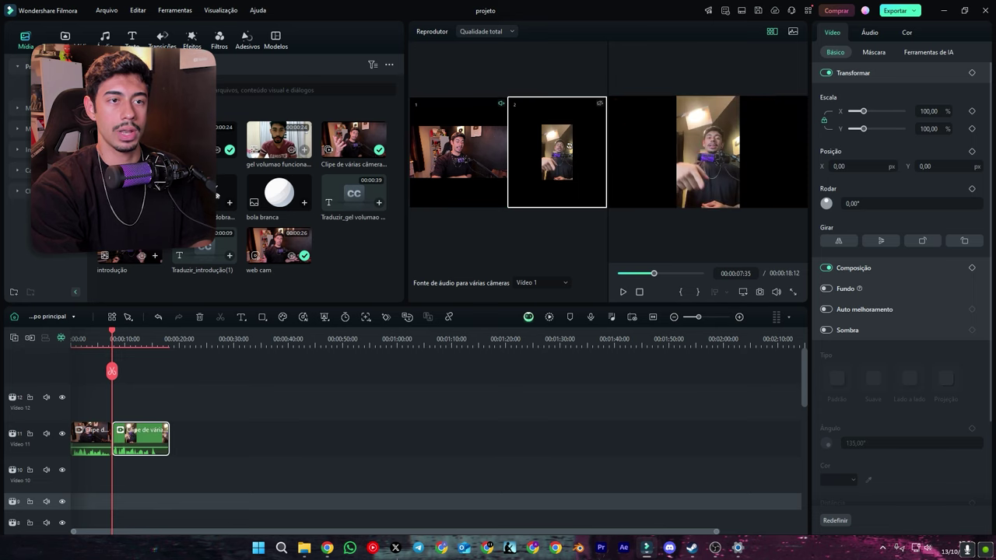
Play the 00:00:07:35 camera switch from the beginning and widen the program preview beside the camera angles.
left_click(87, 336)
key("space")
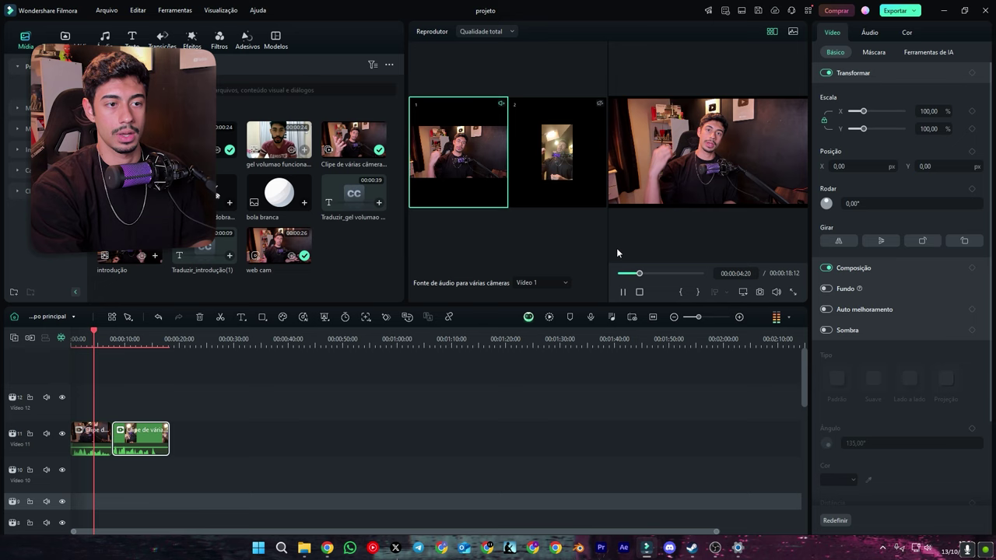
left_click_drag(607, 229, 564, 229)
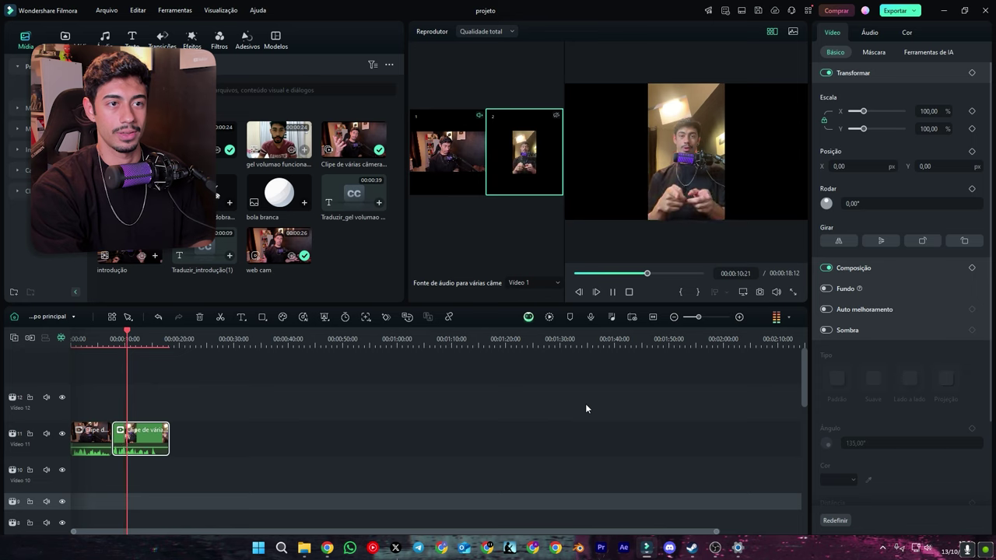
Split the camera 2 part at about 00:00:11, switch the last part to camera 1, and play the change.
key("c")
left_click(134, 439)
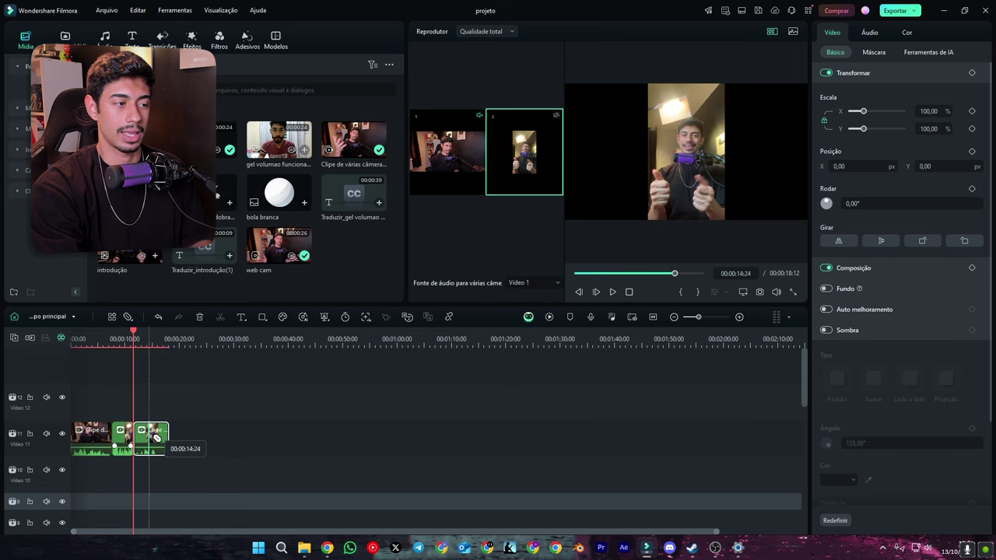
key("v")
left_click(447, 152)
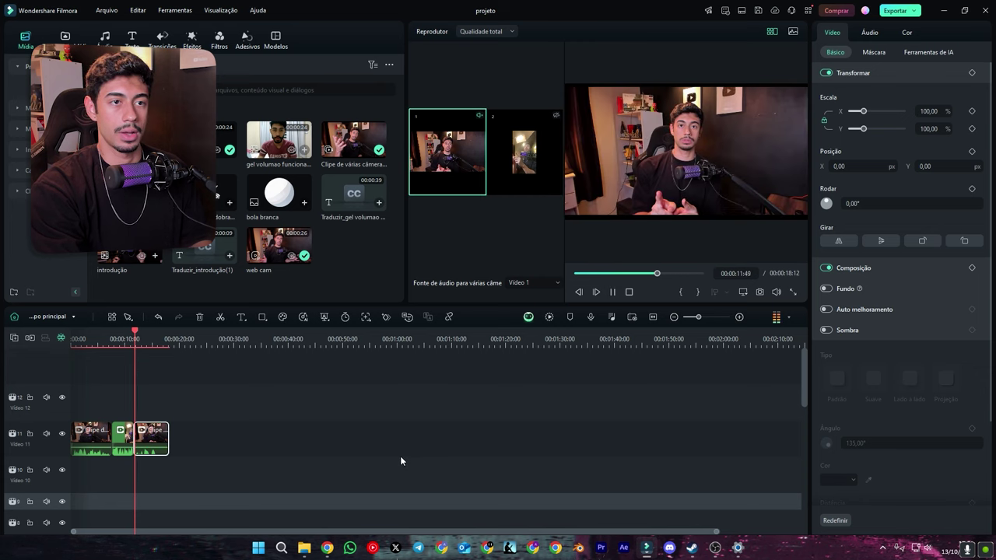
key("space")
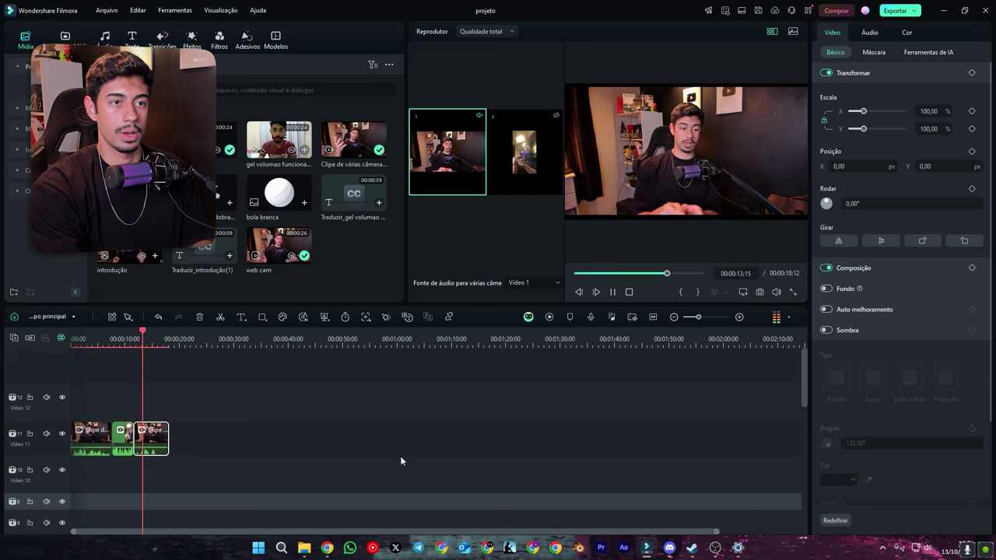
key("space")
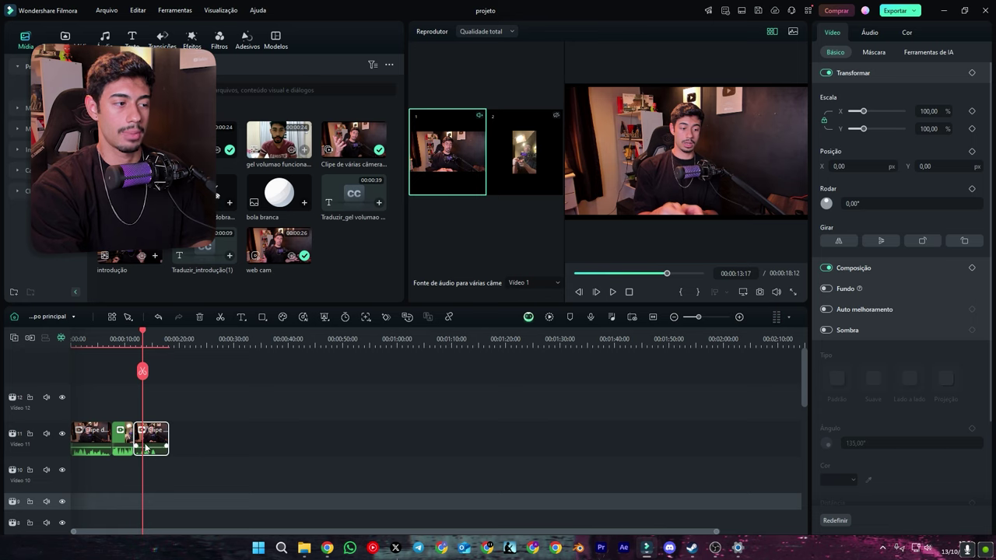
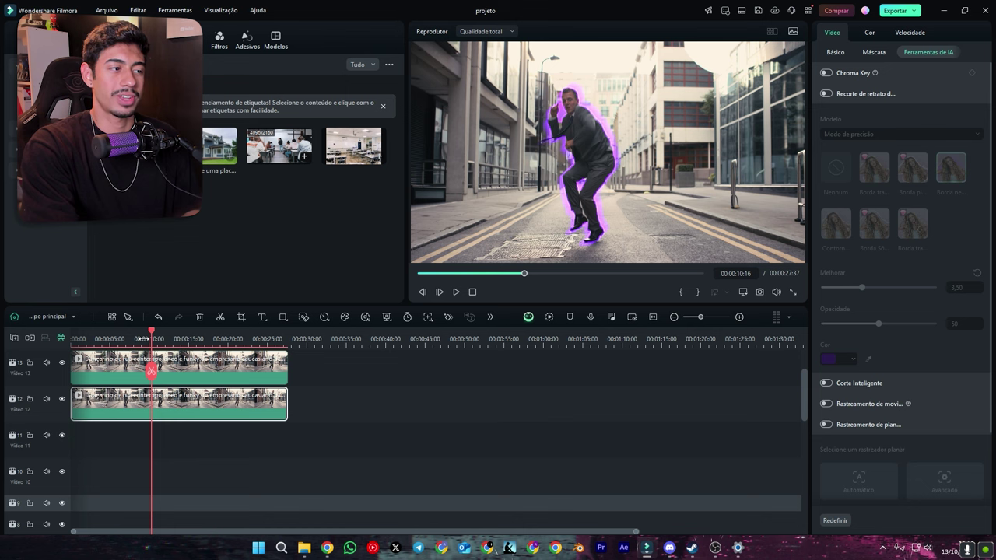
Apply the "Borda pi..." portrait cutout border to the upper dancer clip on track 13 and play it.
scroll(346, 413, "up", 2)
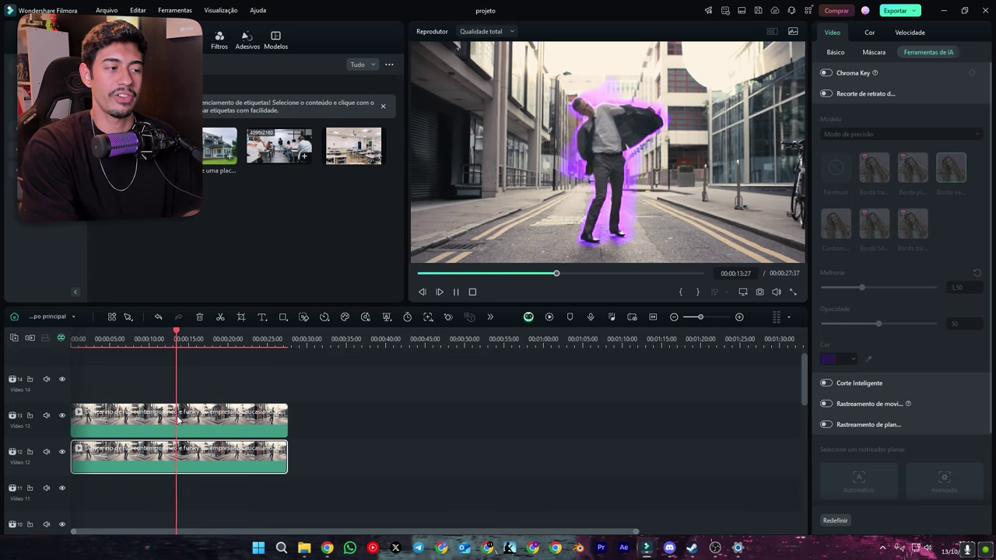
left_click(257, 424)
left_click(912, 168)
key("space")
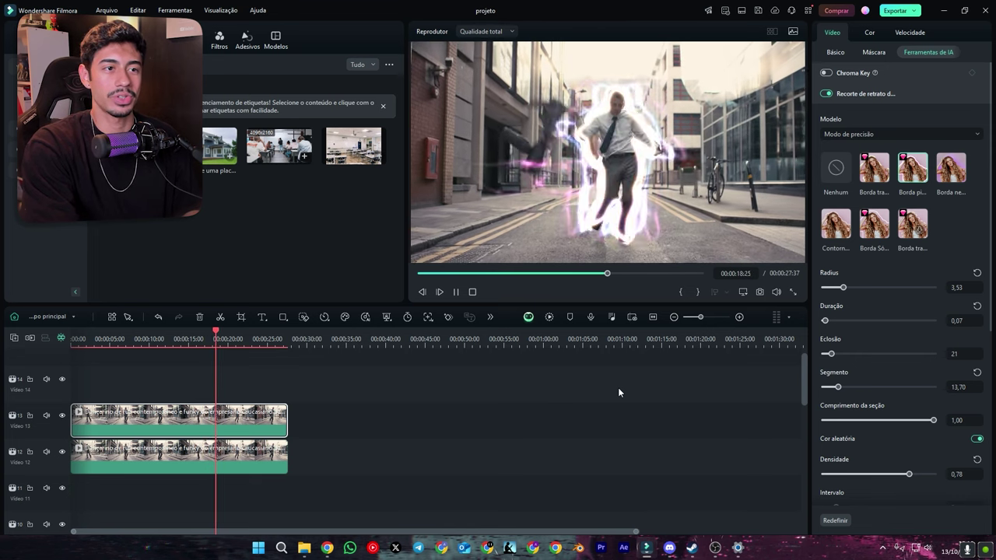
key("space")
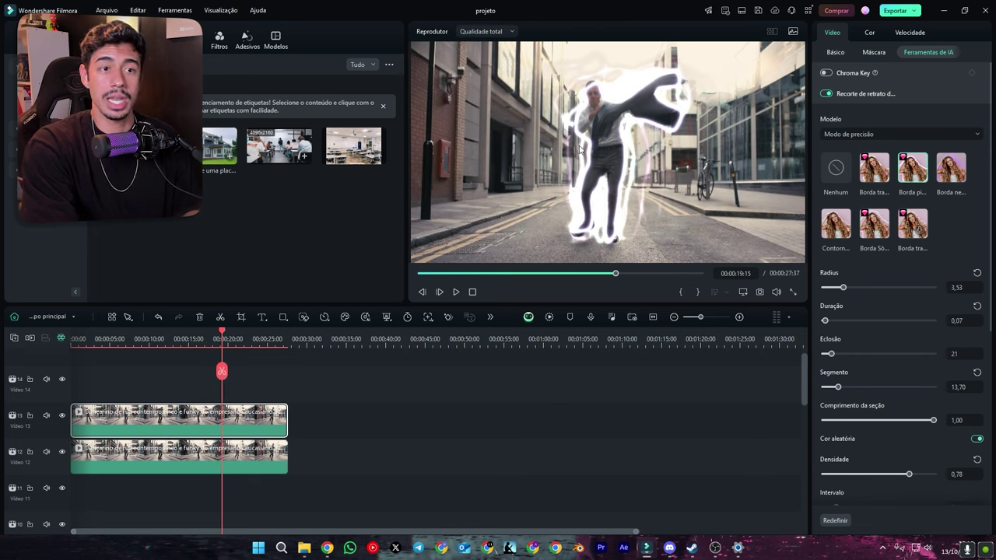
Adjust the dancer's border effect to Radius 4,93 and Duração 0,71, choose its colour, and play the result.
scroll(920, 363, "down", 3)
scroll(898, 373, "up", 1)
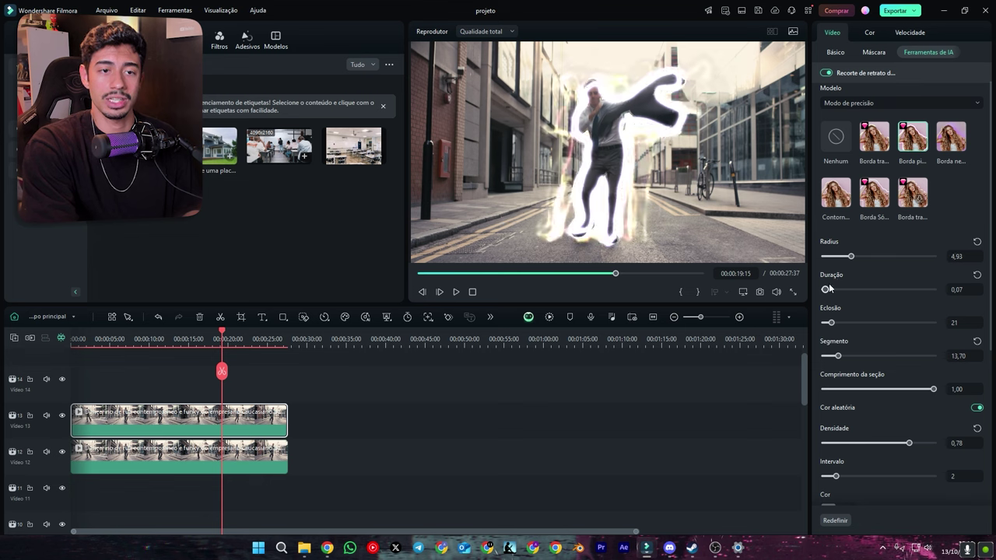
scroll(871, 302, "down", 2)
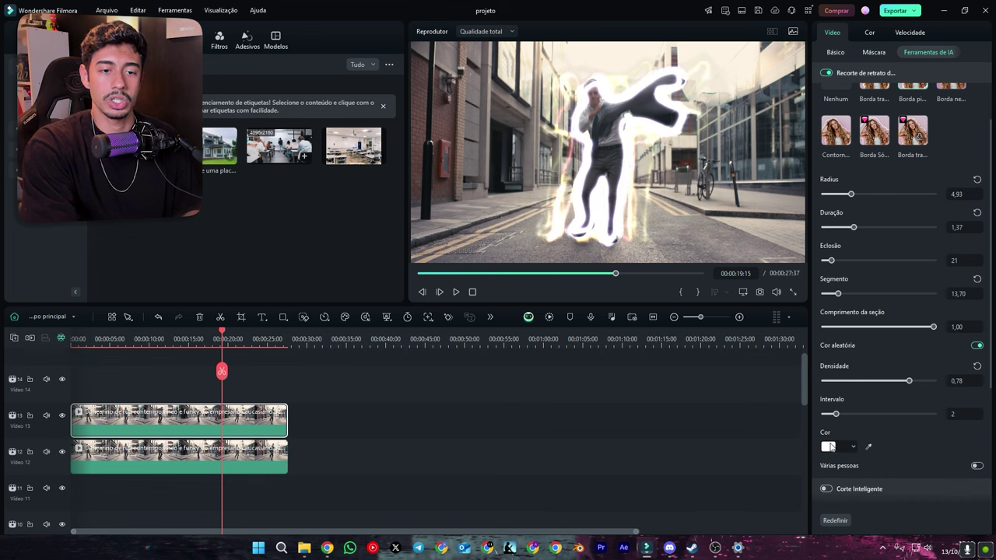
left_click(831, 447)
left_click(903, 436)
scroll(892, 330, "up", 3)
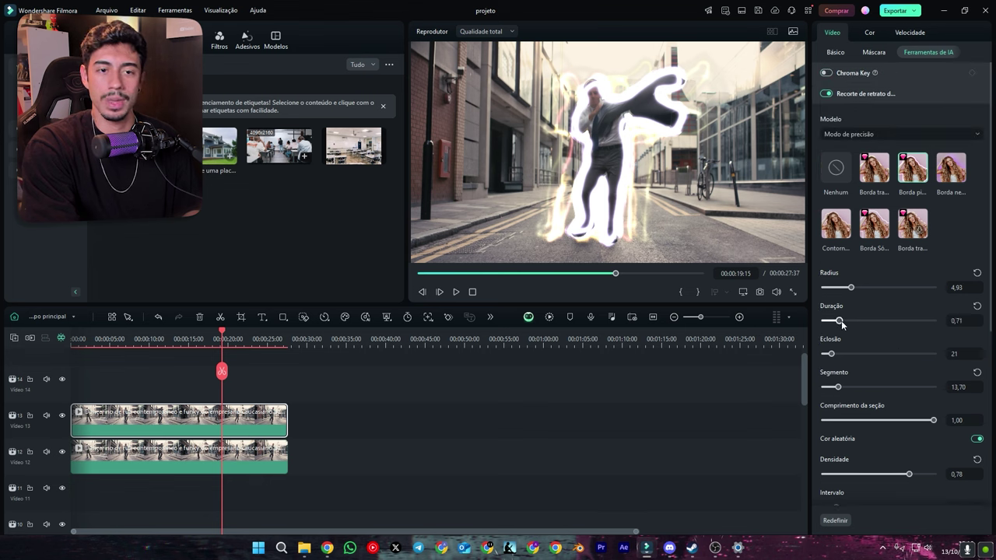
key("space")
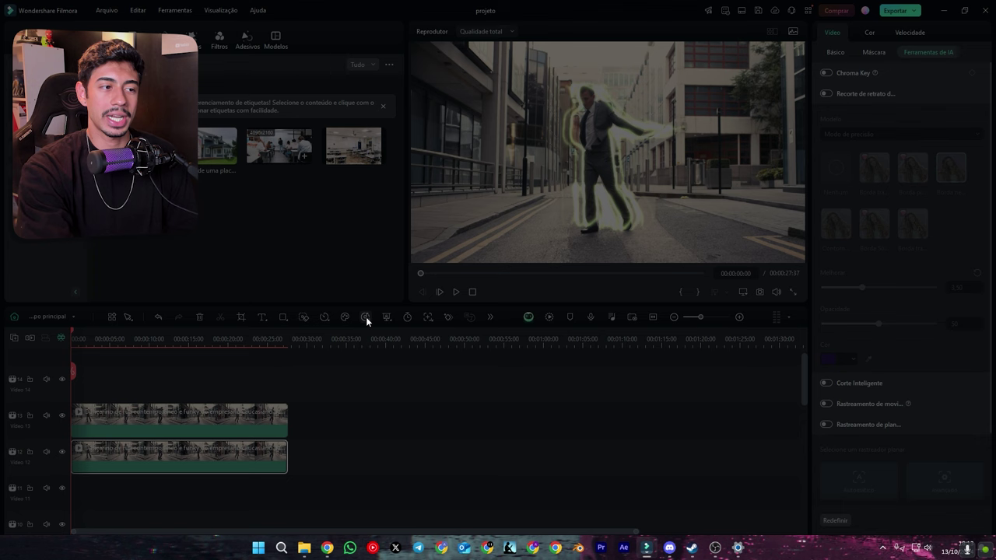
Generate background music for the dancer clip with Geração de BGM inteligente and play the generated audio track.
left_click(488, 253)
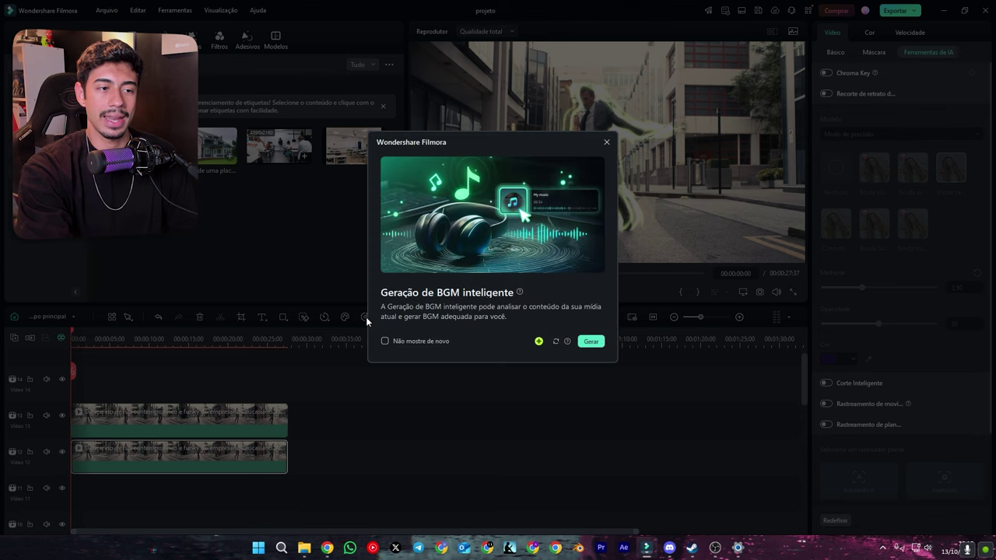
left_click(582, 342)
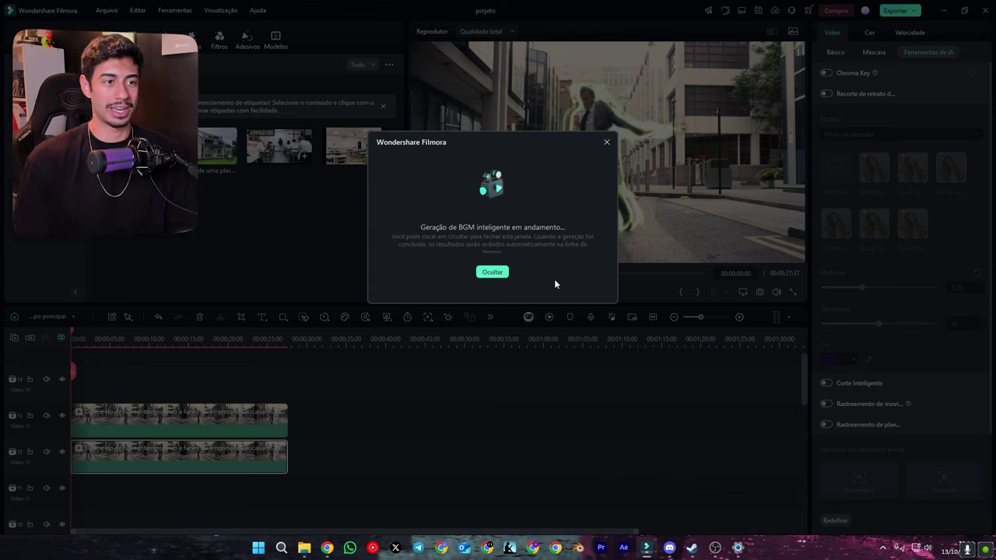
scroll(247, 459, "down", 5)
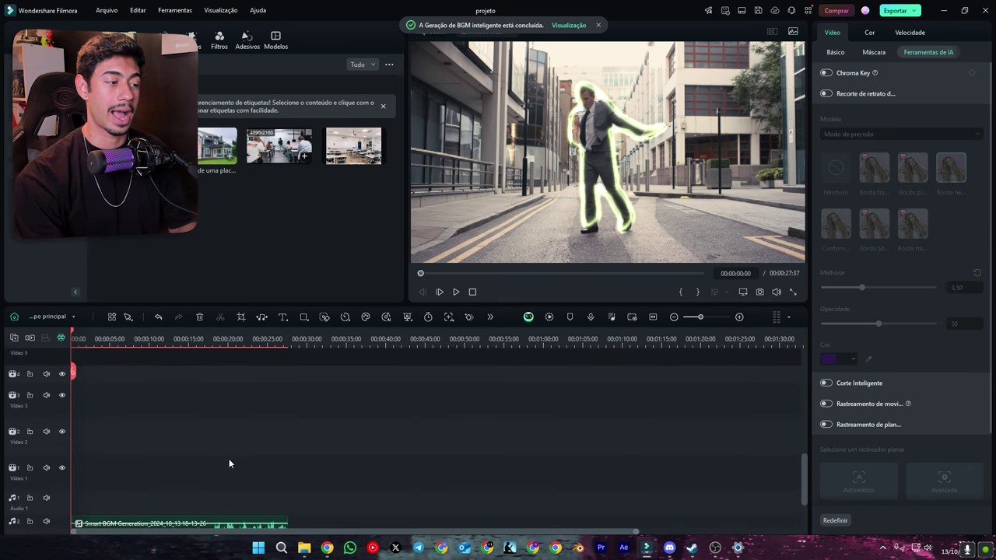
scroll(160, 469, "down", 3)
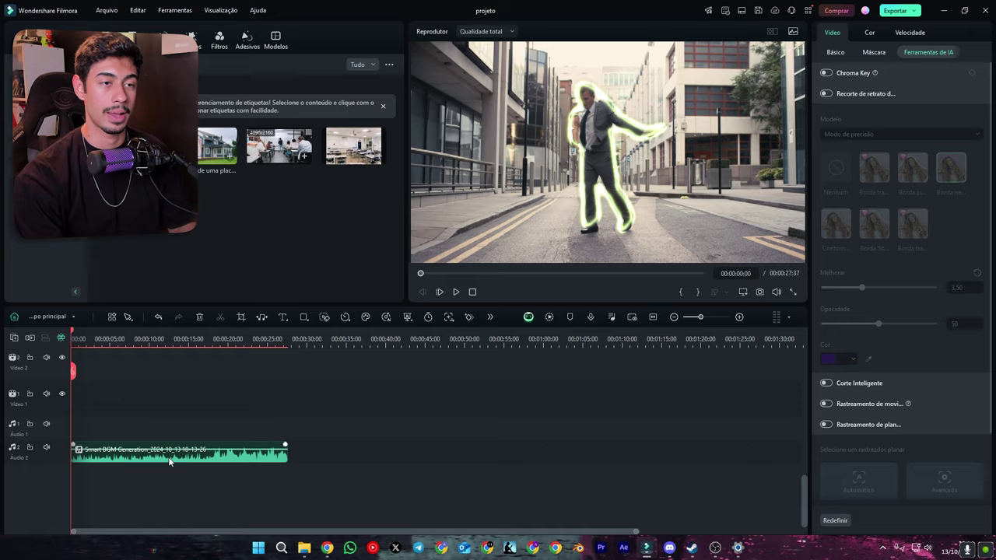
key("space")
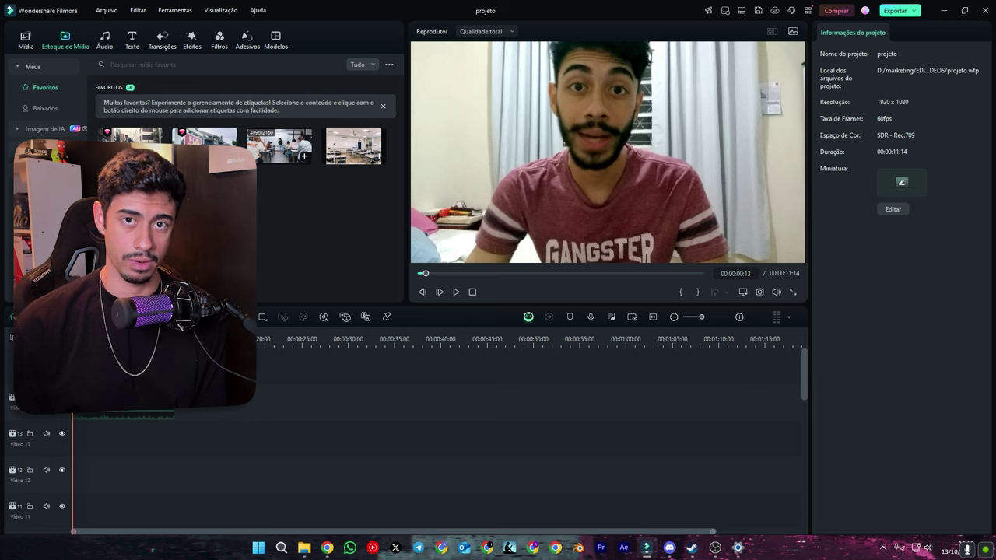
Preview the clip of the man in the red shirt and generate its enhanced version with Aprimorador de vídeo.
key("space")
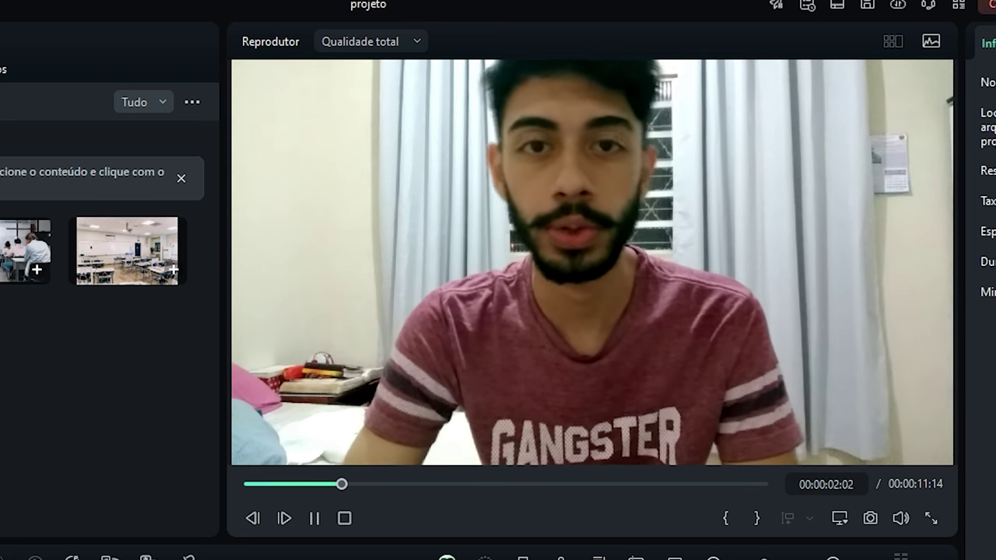
key("space")
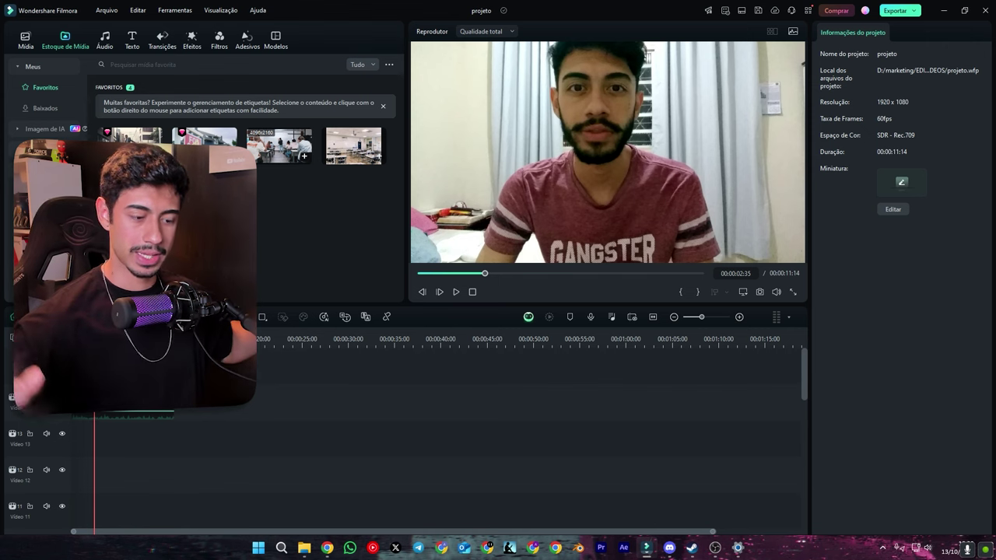
key("space")
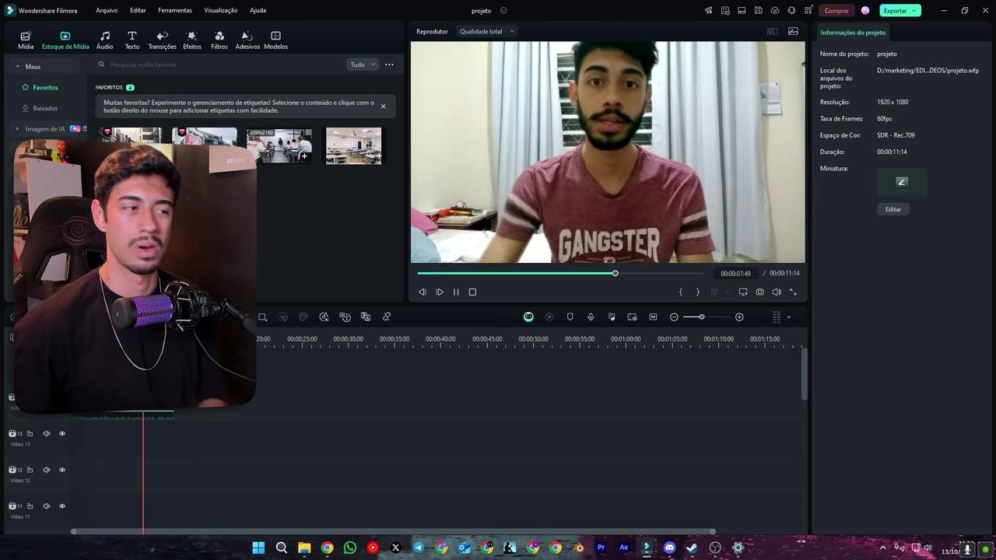
key("space")
left_click(122, 413)
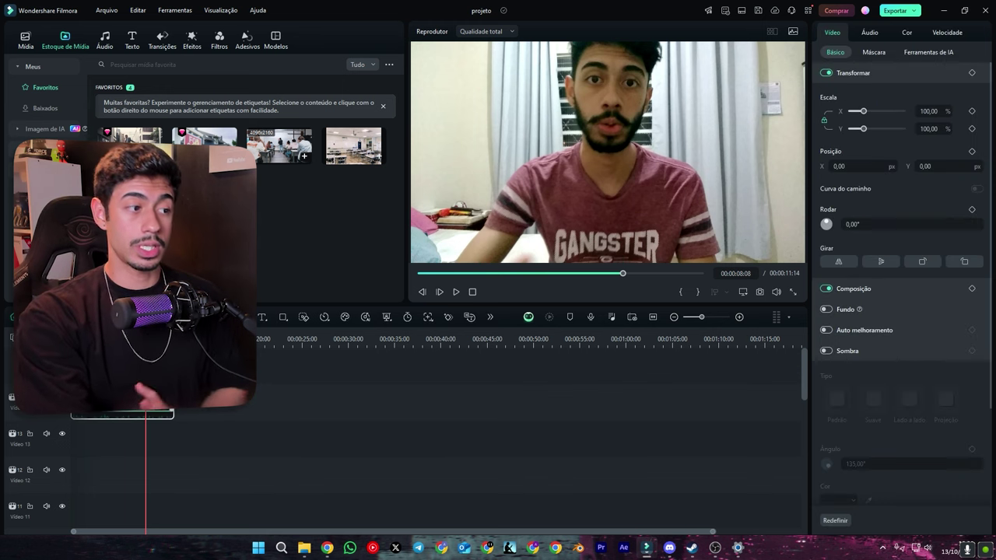
left_click(929, 52)
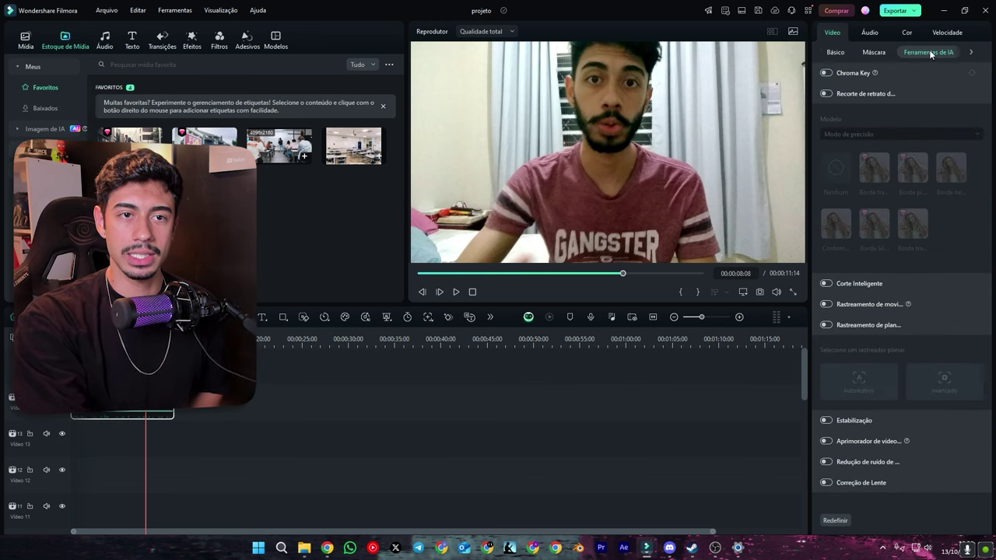
left_click(868, 91)
left_click(932, 154)
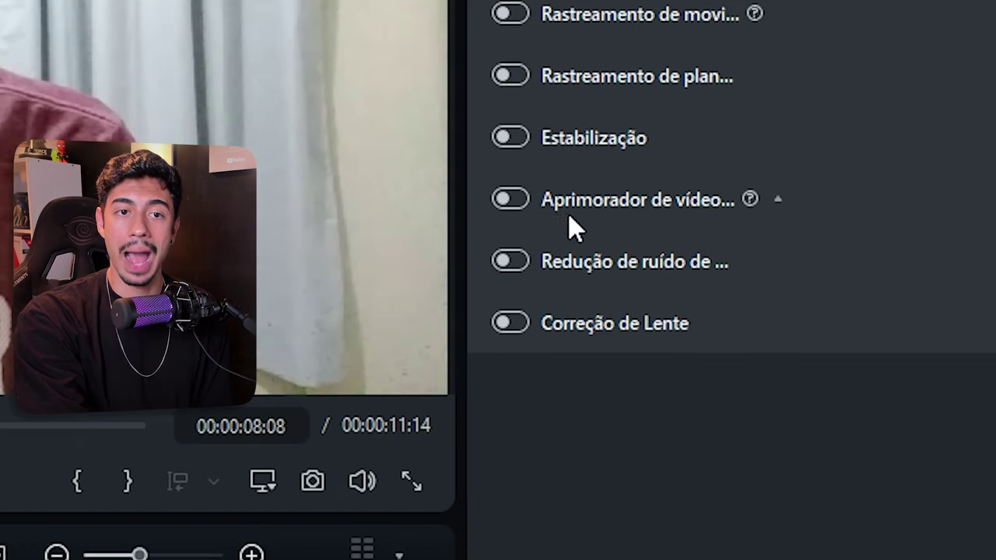
left_click(509, 199)
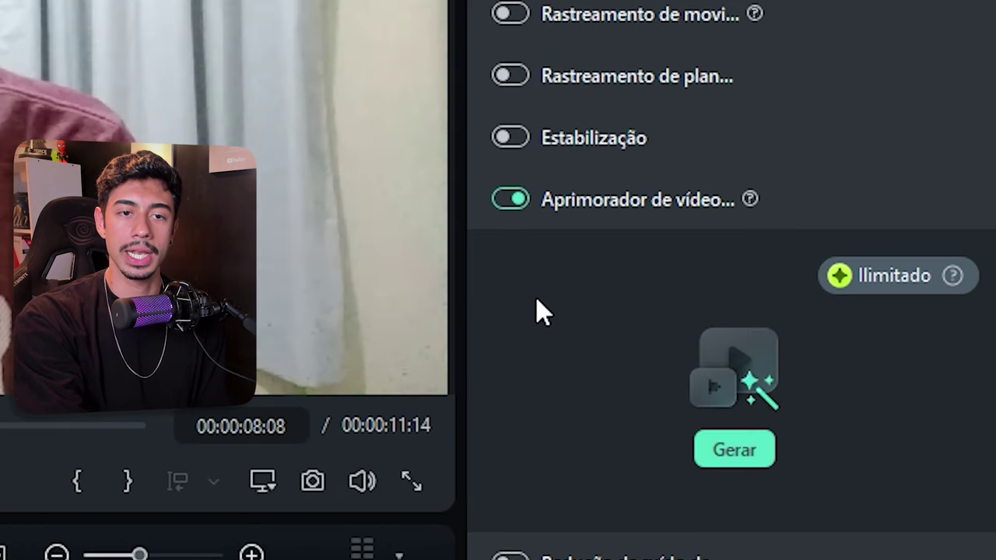
left_click(727, 462)
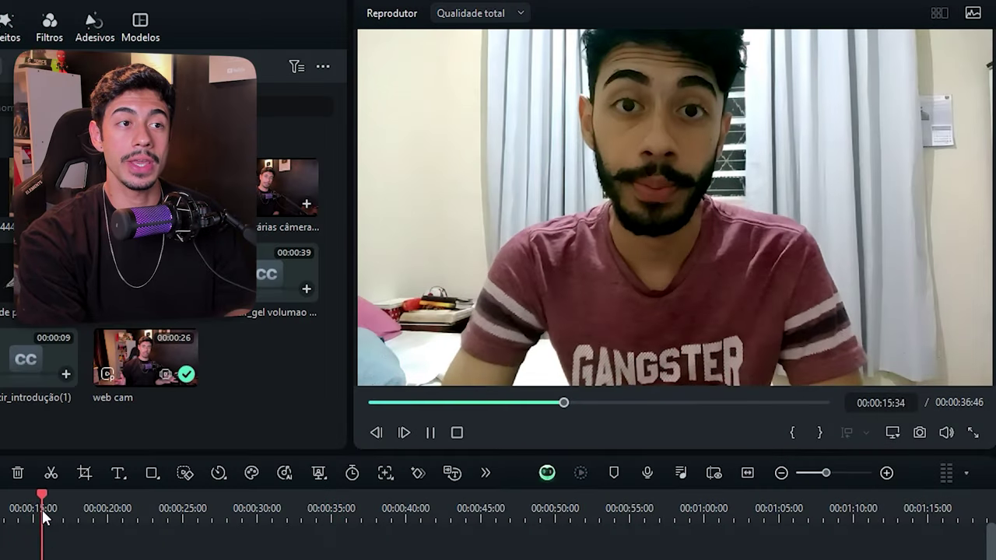
Play the enhanced clip to examine its picture quality, and return to the start of the timeline.
key("space")
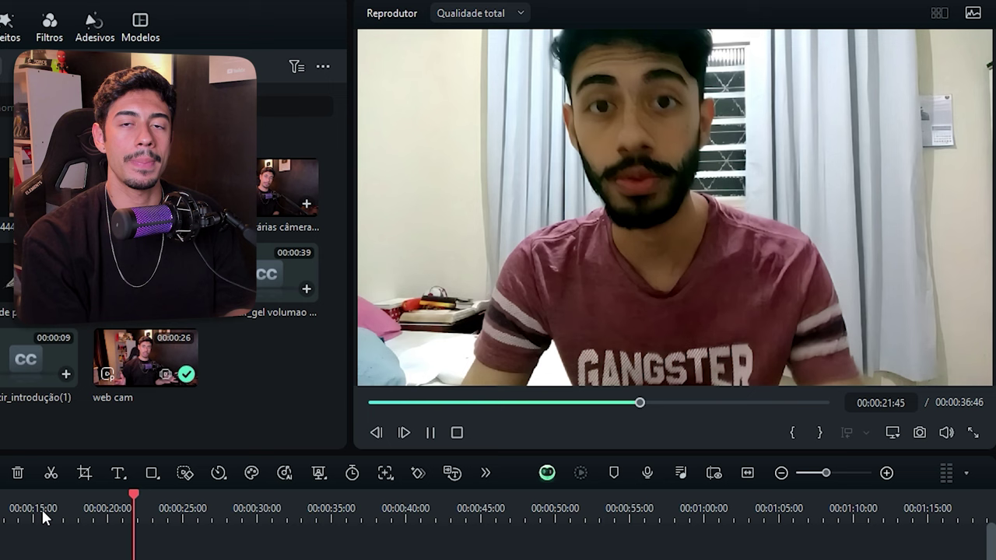
key("space")
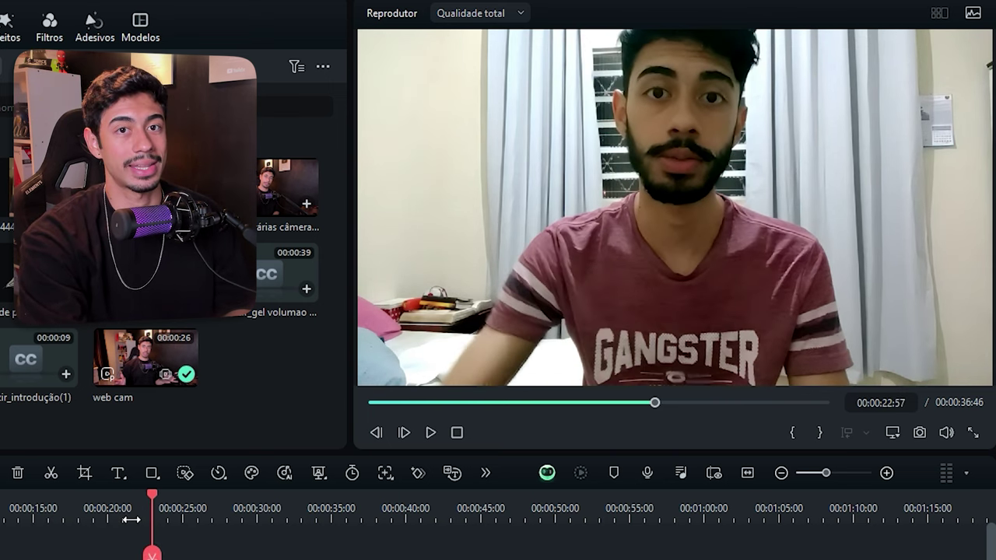
key("Home")
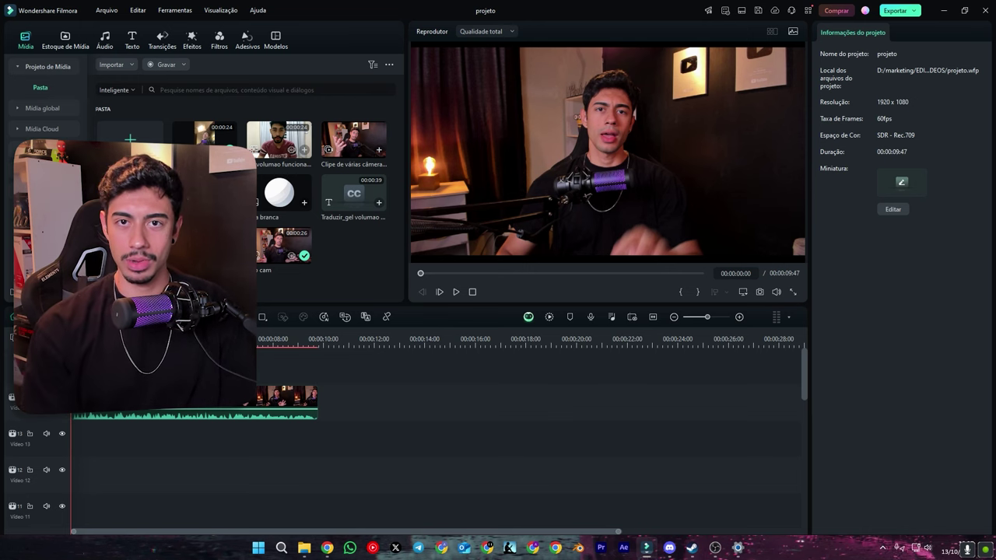
Translate the introdução clip's voice and subtitles from Português (Brasil) to English with Sincronização labial and Auto-combinação, and play the result.
key("space")
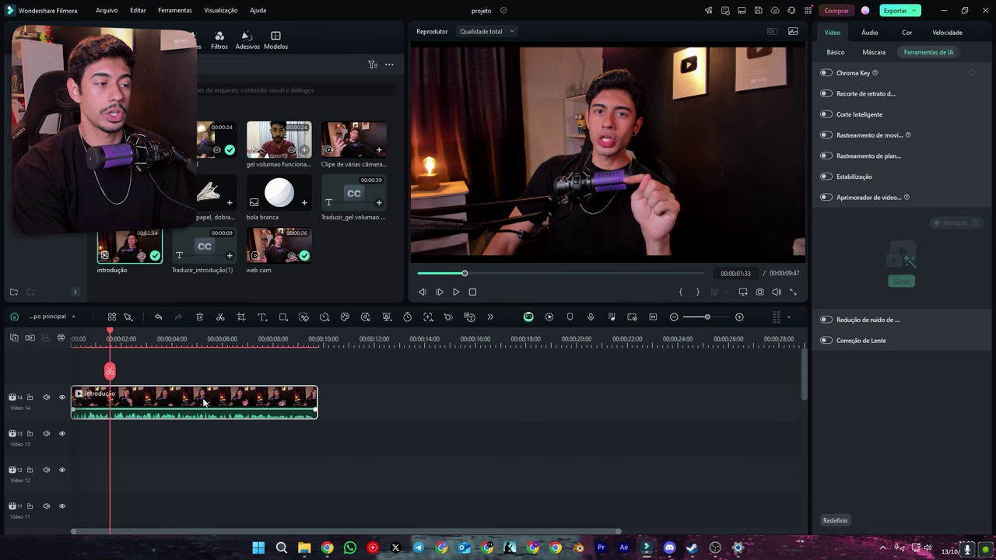
right_click(202, 398)
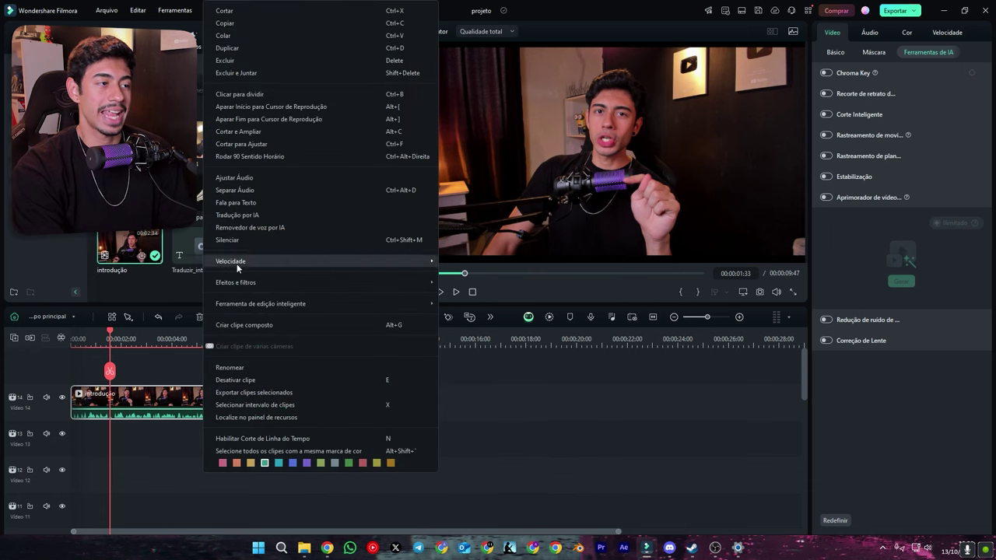
left_click(248, 216)
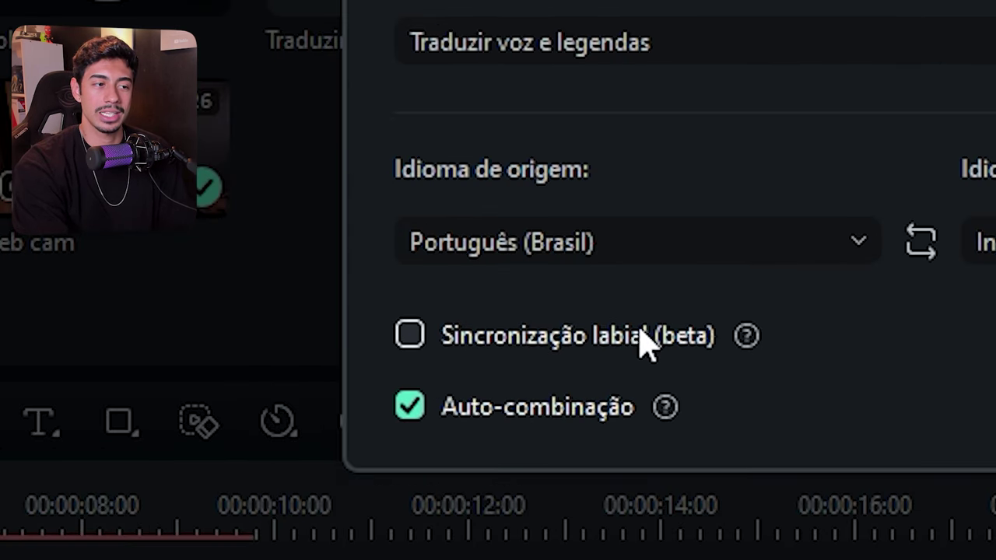
left_click(410, 336)
left_click(613, 313)
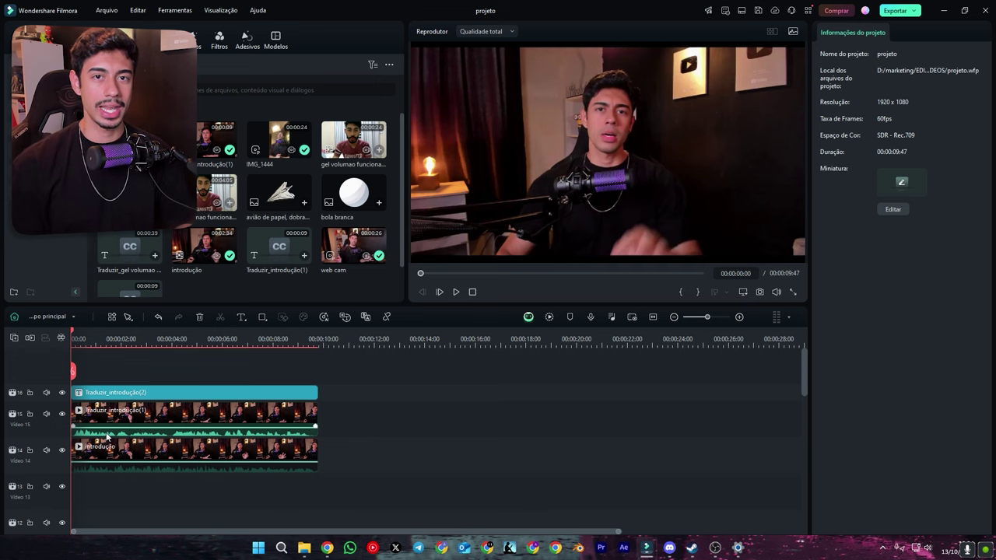
key("space")
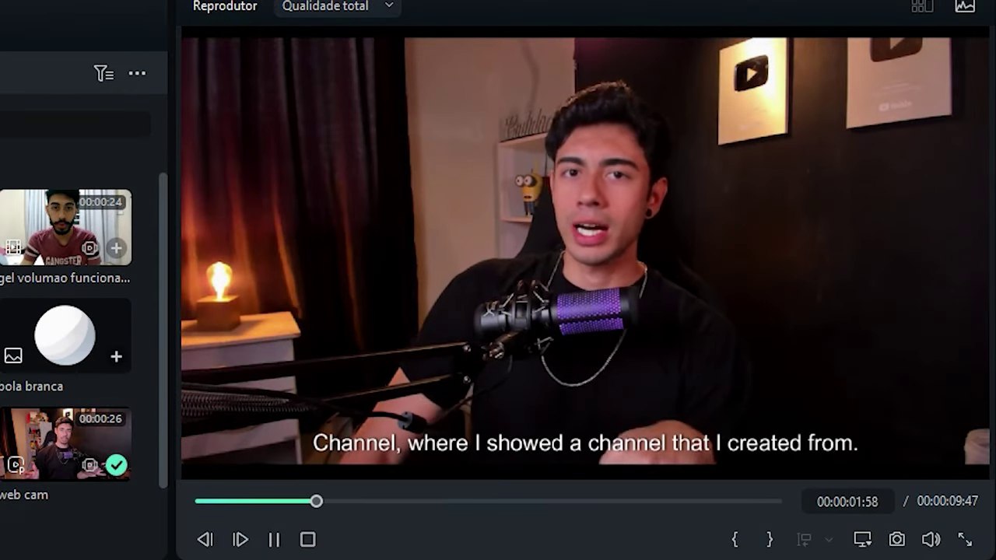